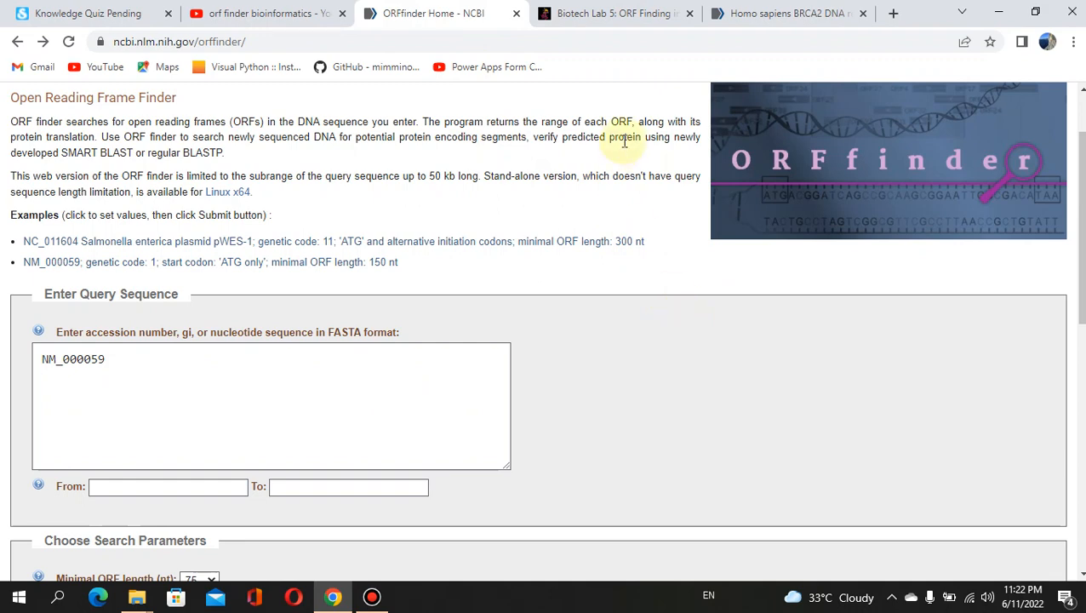
# Switch to the Biotech Lab 5 ORF Finding lesson showing frames +1 to -3.
pyautogui.click(655, 10)
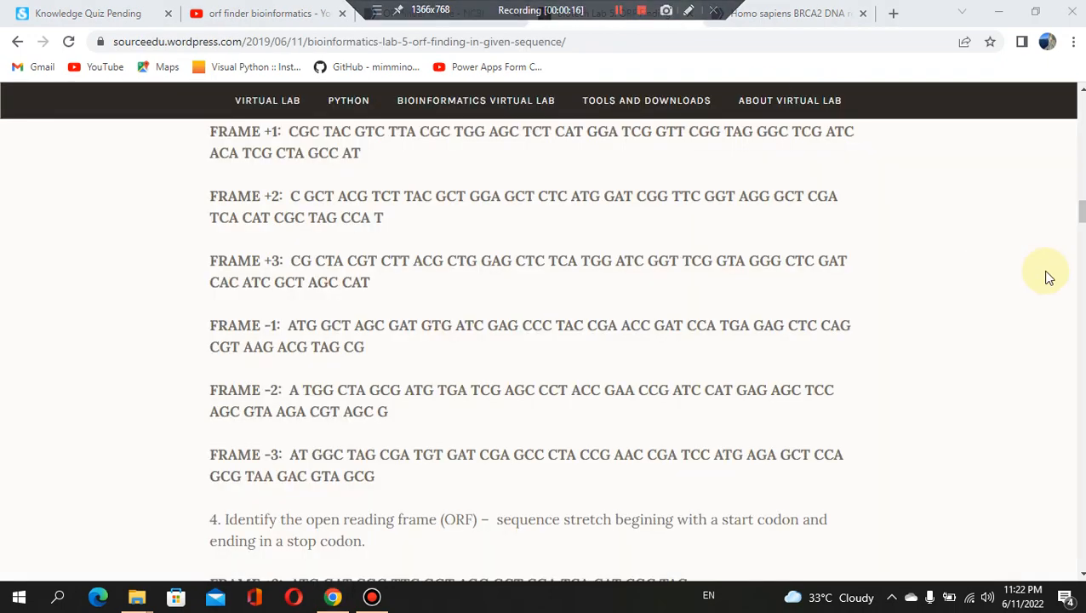
pyautogui.moveTo(1081, 209); pyautogui.dragTo(1081, 143)
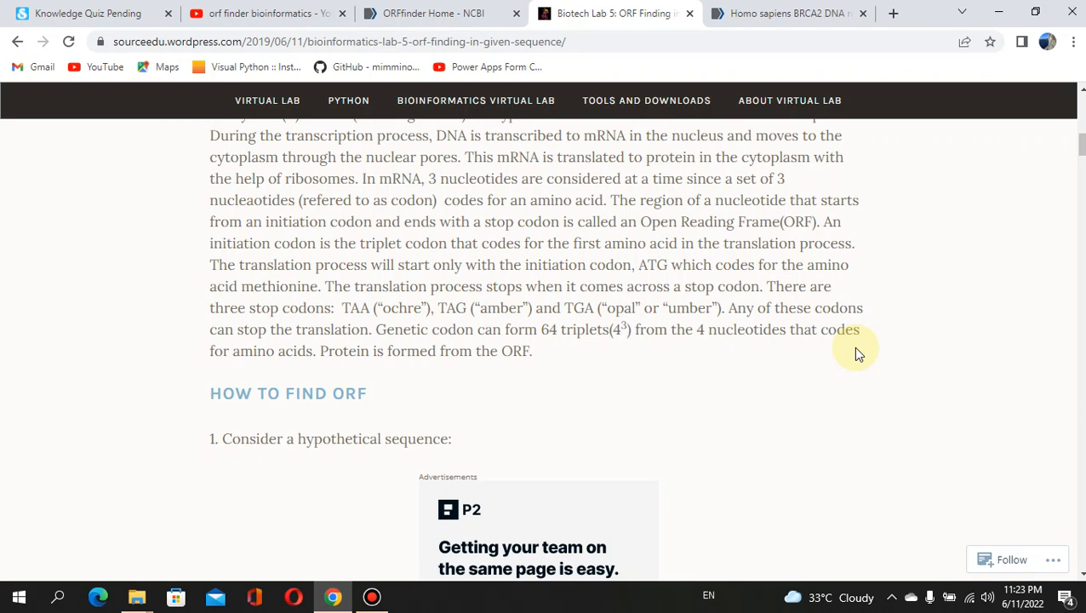
# Switch back to the ORFfinder page holding NM_000059 as the query.
pyautogui.click(456, 7)
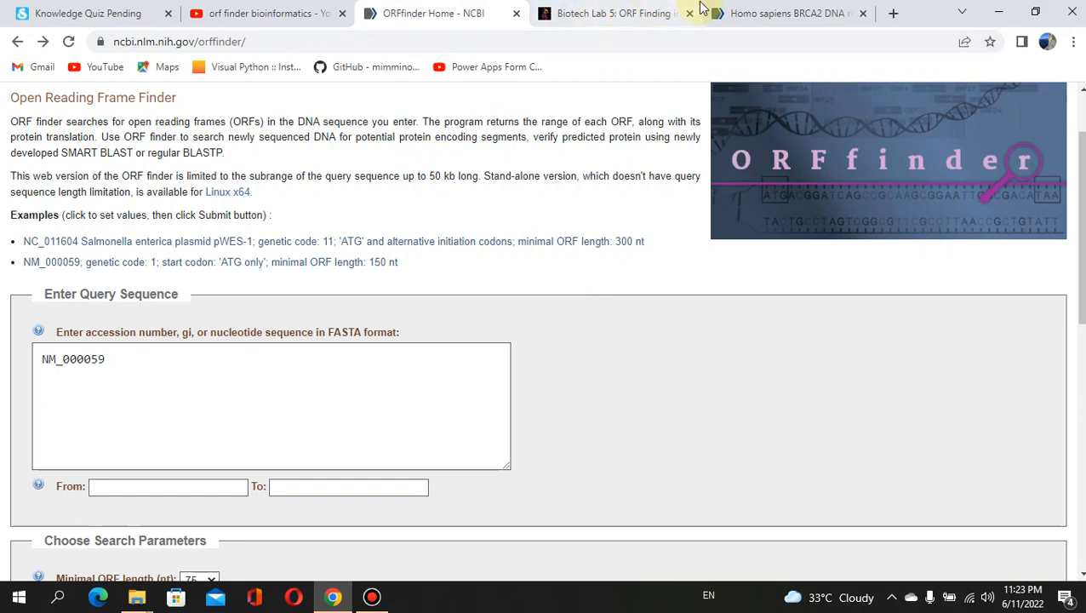
# View the NM_000059 BRCA2 transcript variant 1 nucleotide record, then start a blank tab.
pyautogui.click(745, 13)
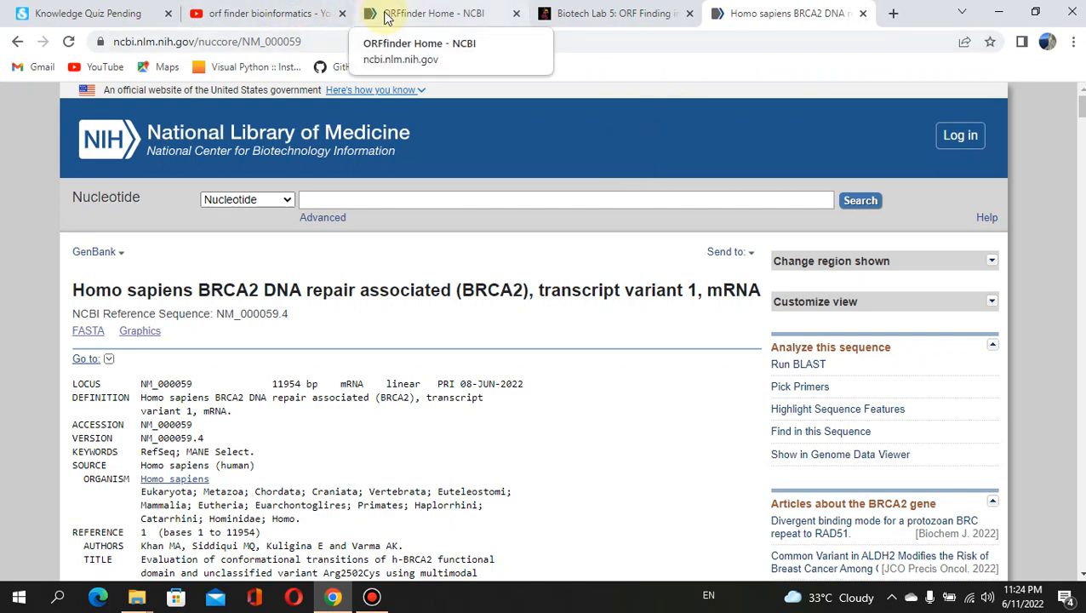
pyautogui.click(893, 13)
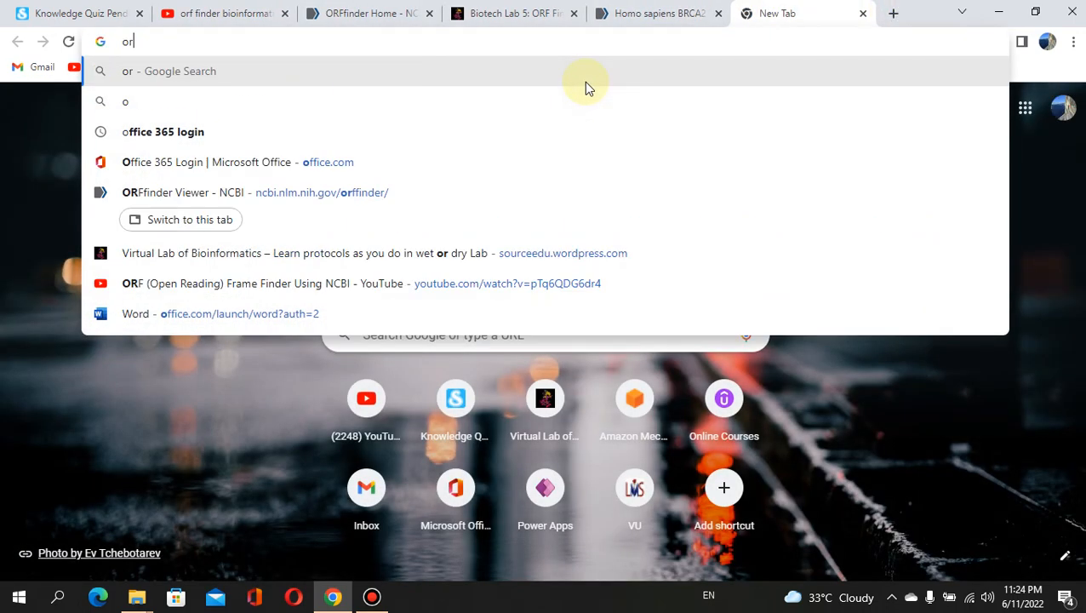
# Search Google for 'orfinder' and open the ORFfinder Home - NCBI result.
pyautogui.write('orfinder')
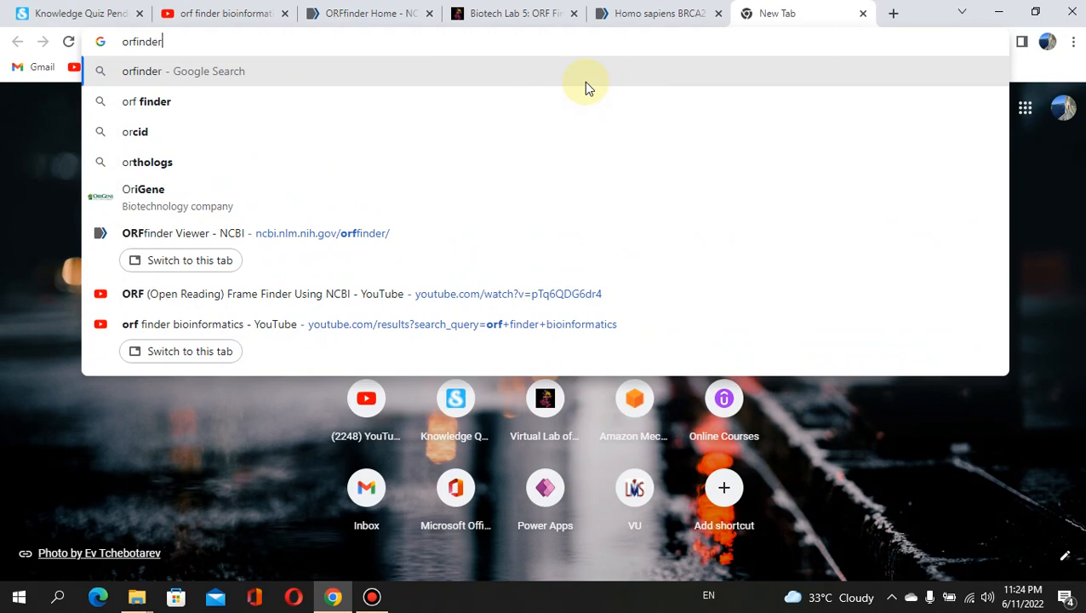
pyautogui.press('Return')
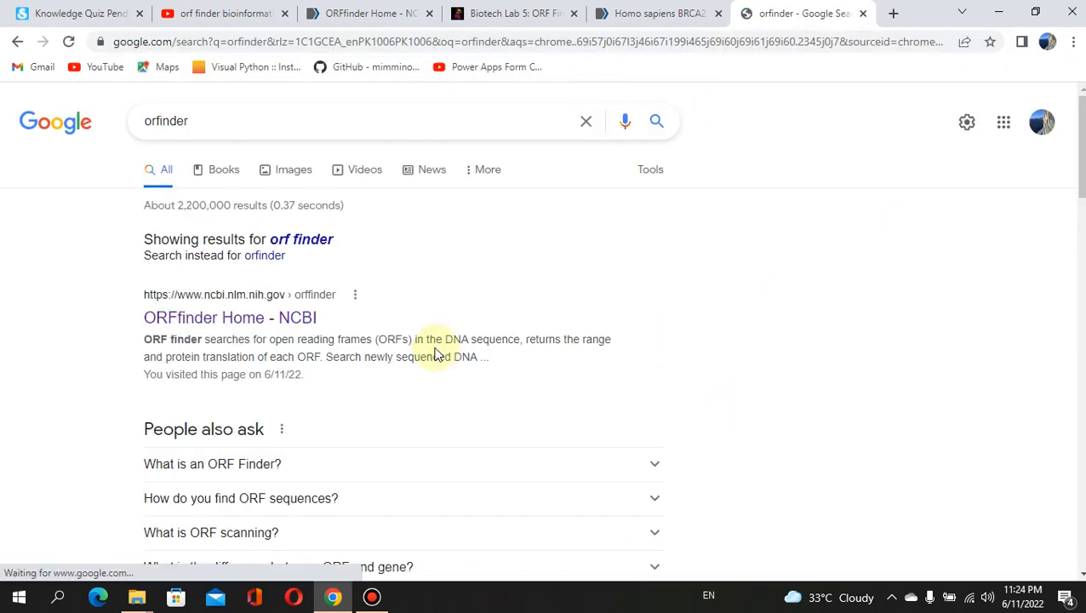
pyautogui.click(244, 325)
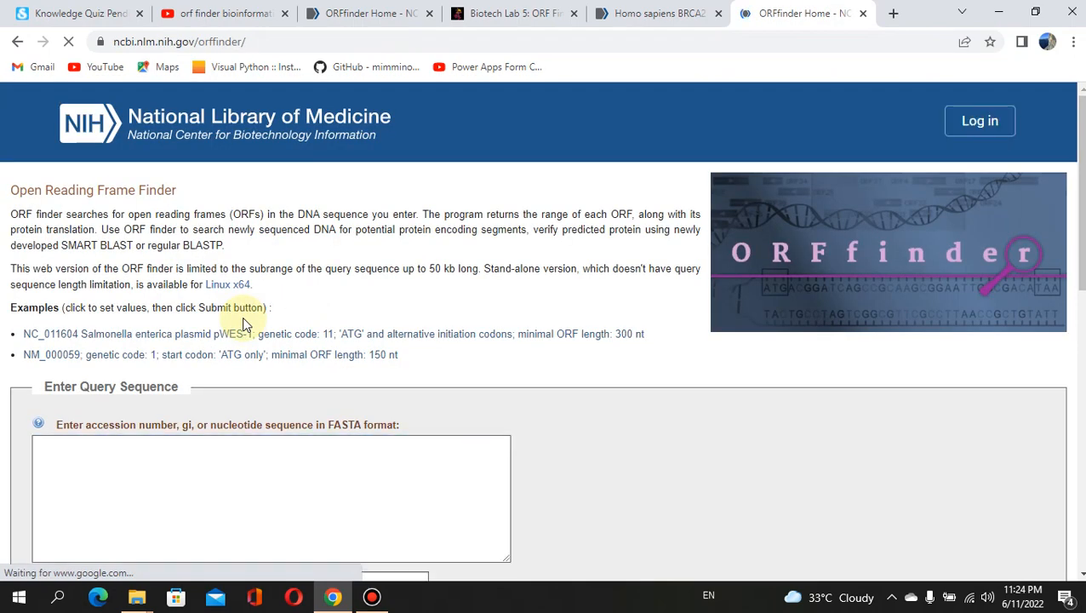
# Return to the earlier ORFfinder page with NM_000059 in the query box.
pyautogui.click(254, 484)
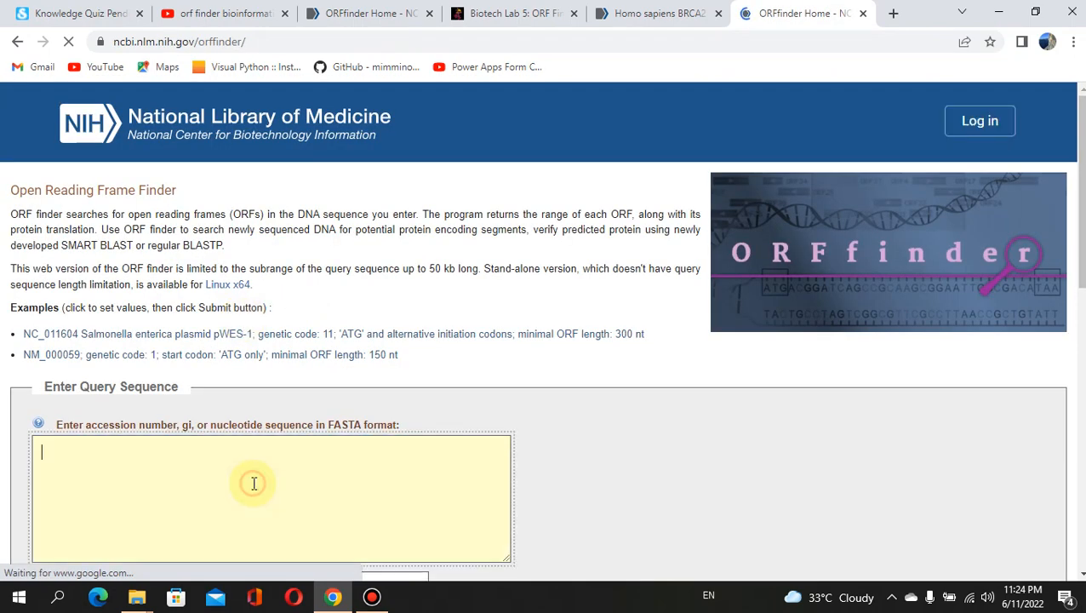
pyautogui.click(385, 14)
pyautogui.click(161, 379)
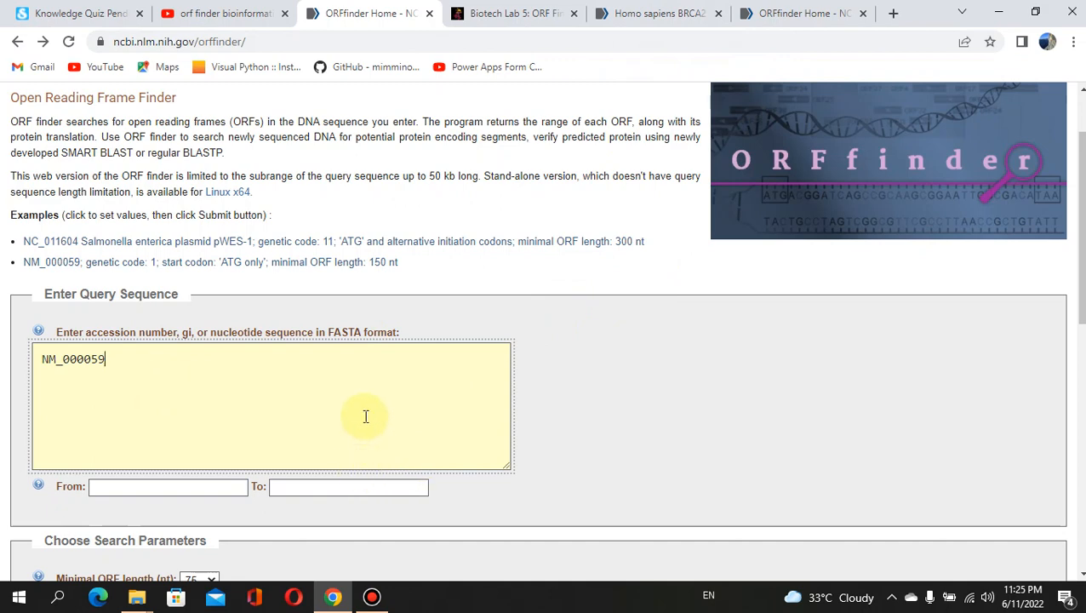
pyautogui.scroll(-1, 937, 342)
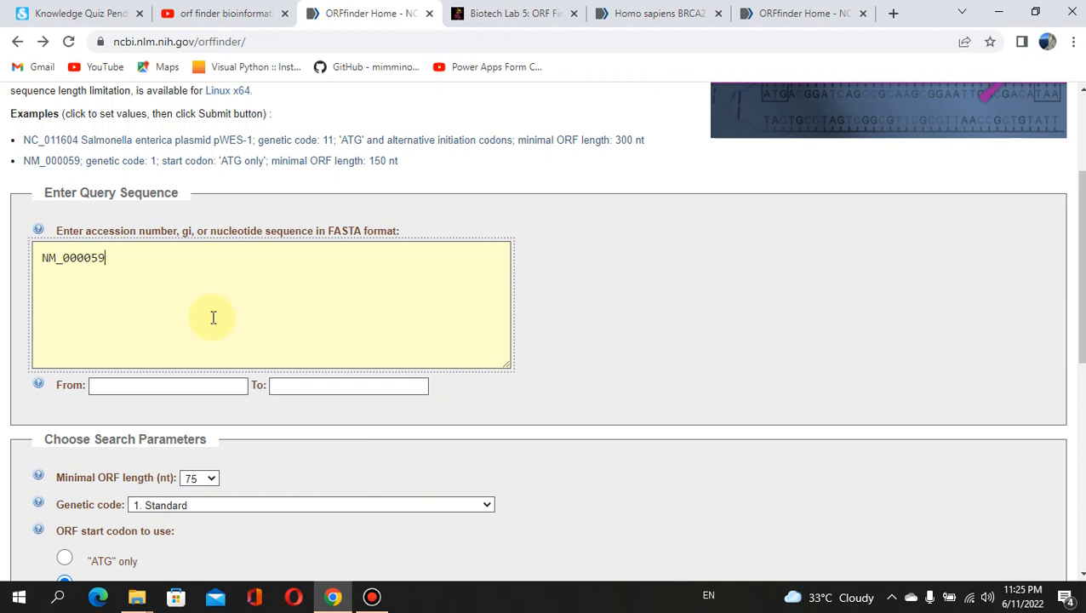
# Expand the Minimal ORF length dropdown to see its length options.
pyautogui.click(176, 386)
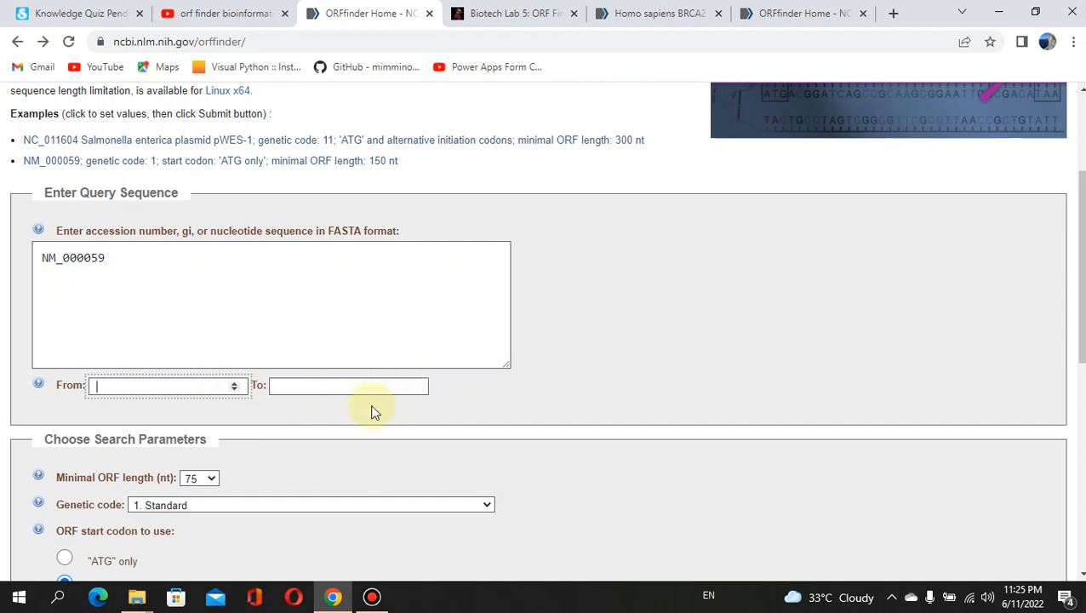
pyautogui.scroll(-3, 1000, 351)
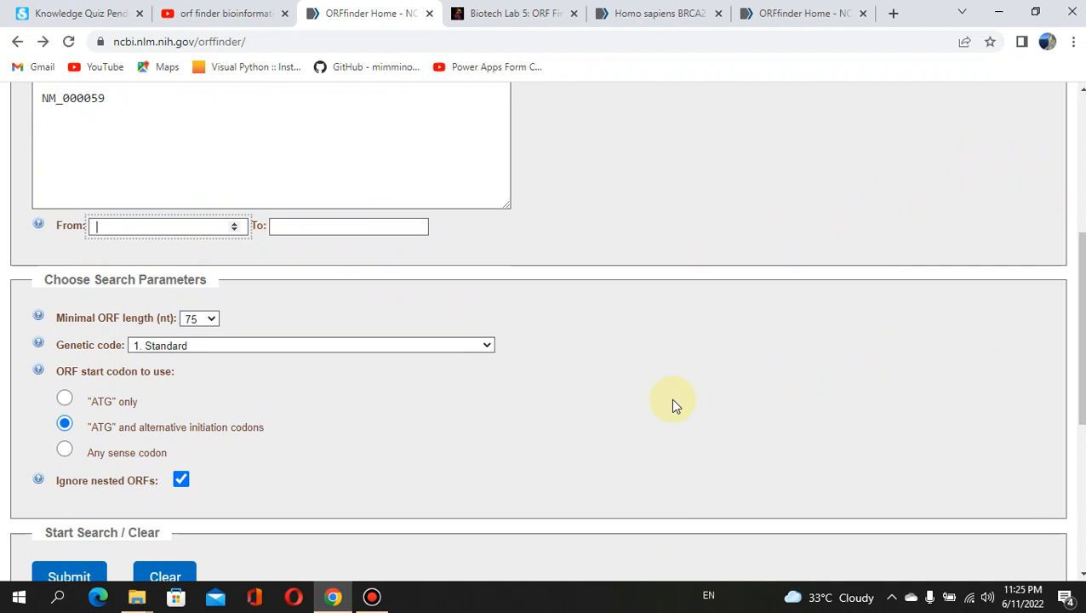
pyautogui.click(212, 320)
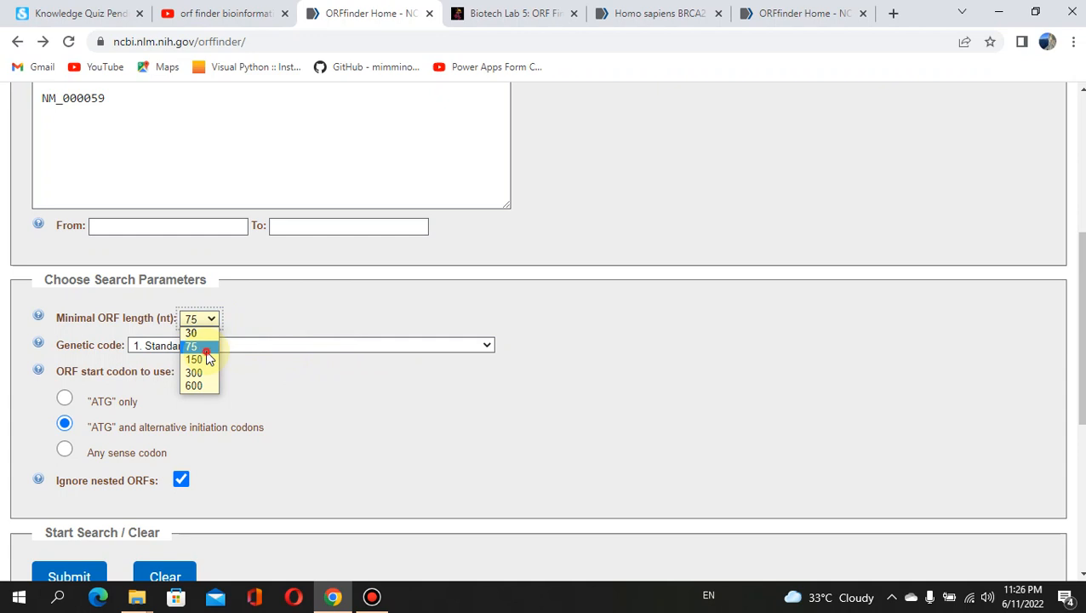
# Leave minimal ORF length at 75 nt and genetic code at 1. Standard.
pyautogui.click(206, 350)
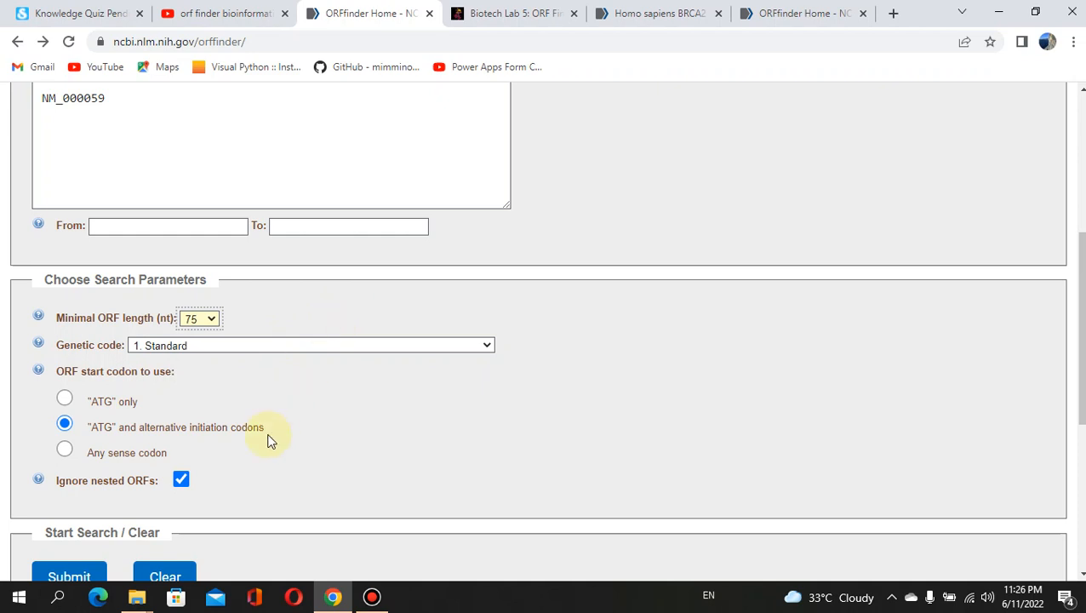
pyautogui.click(489, 345)
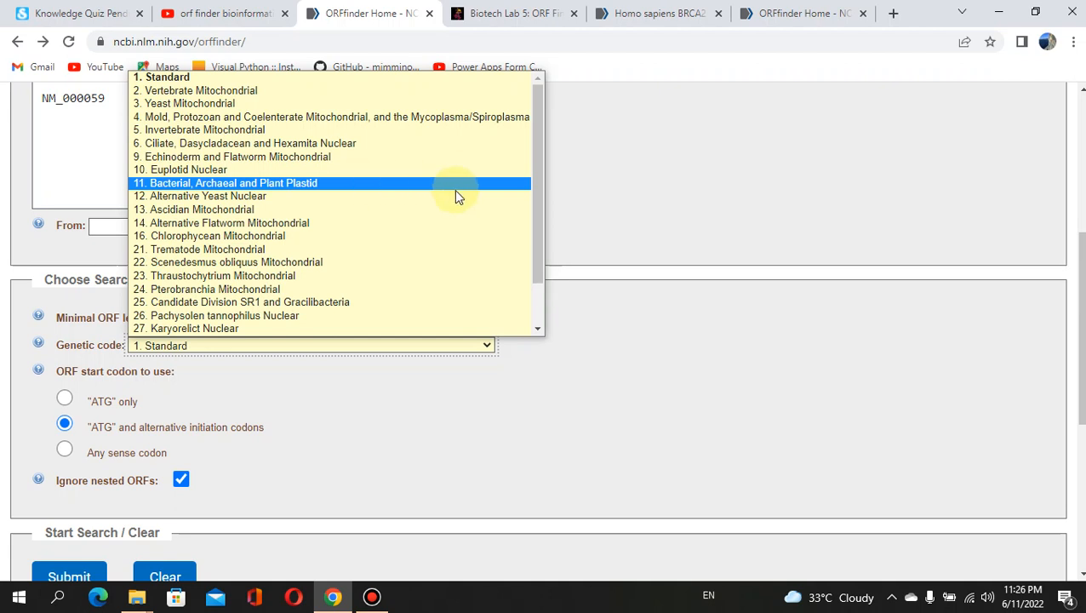
pyautogui.click(580, 203)
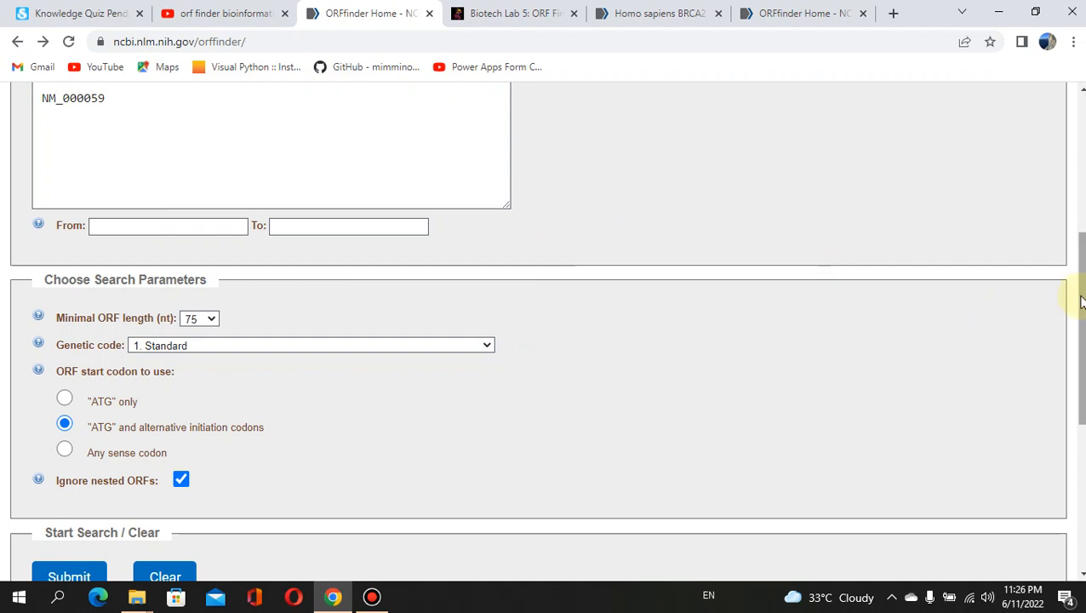
pyautogui.scroll(-1, 1081, 300)
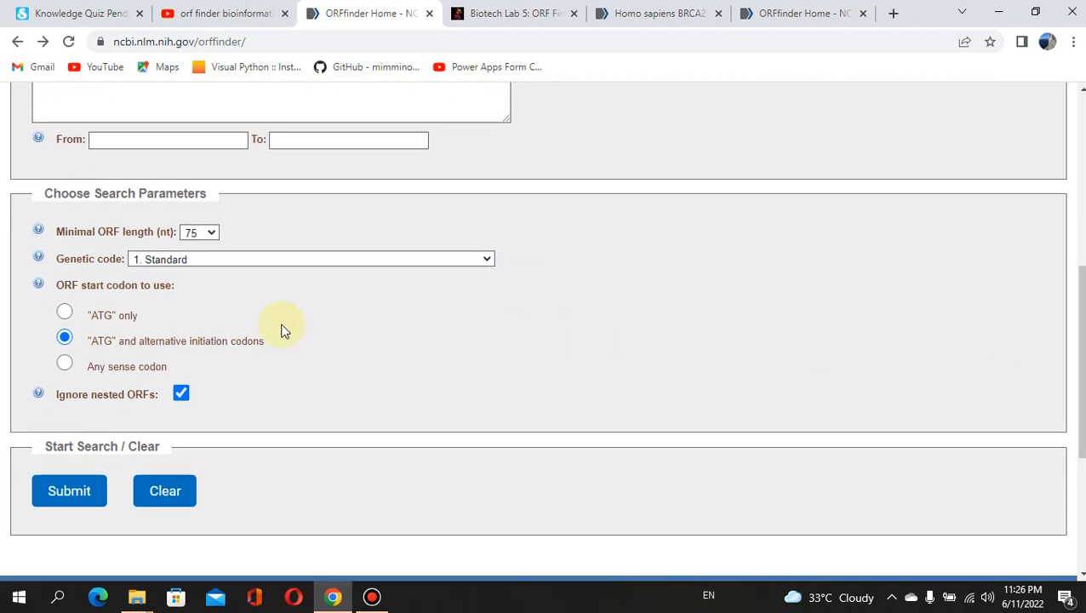
# Try the start codon options, settling on 'Any sense codon' with nested ORFs ignored.
pyautogui.click(66, 312)
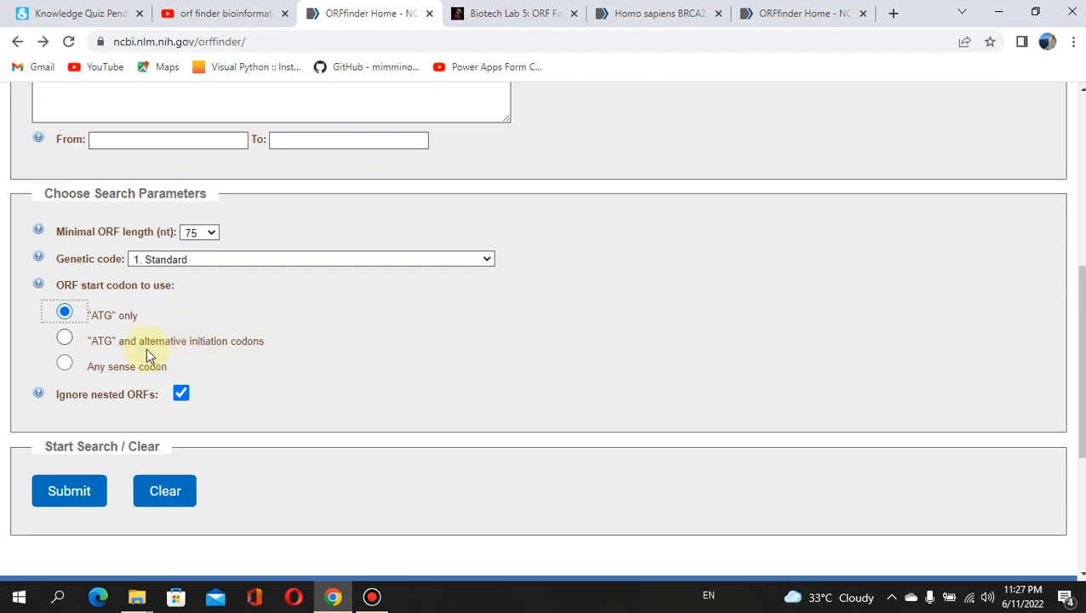
pyautogui.click(66, 339)
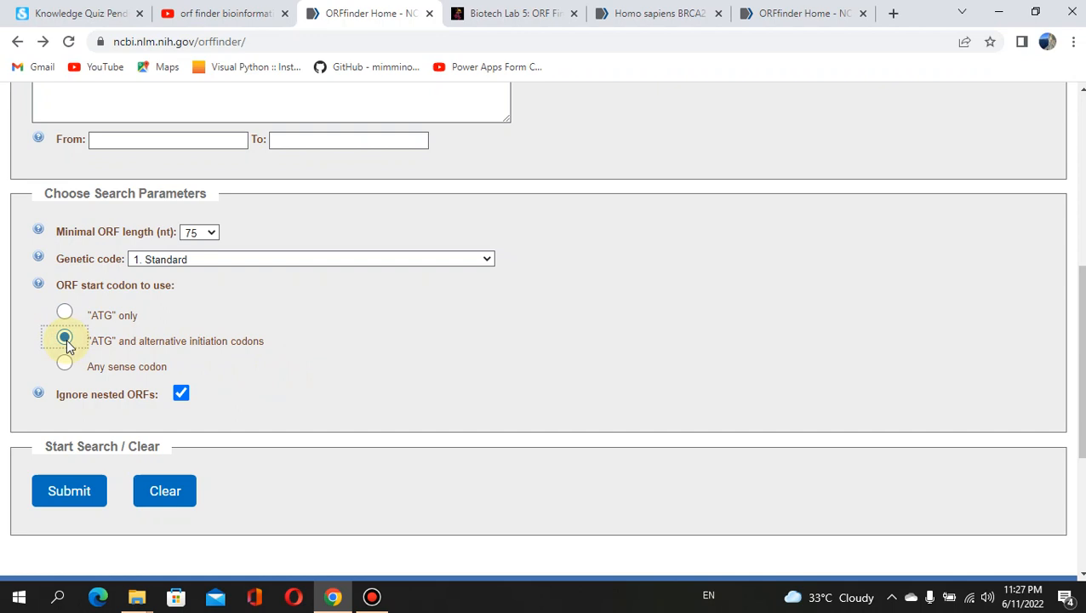
pyautogui.click(64, 364)
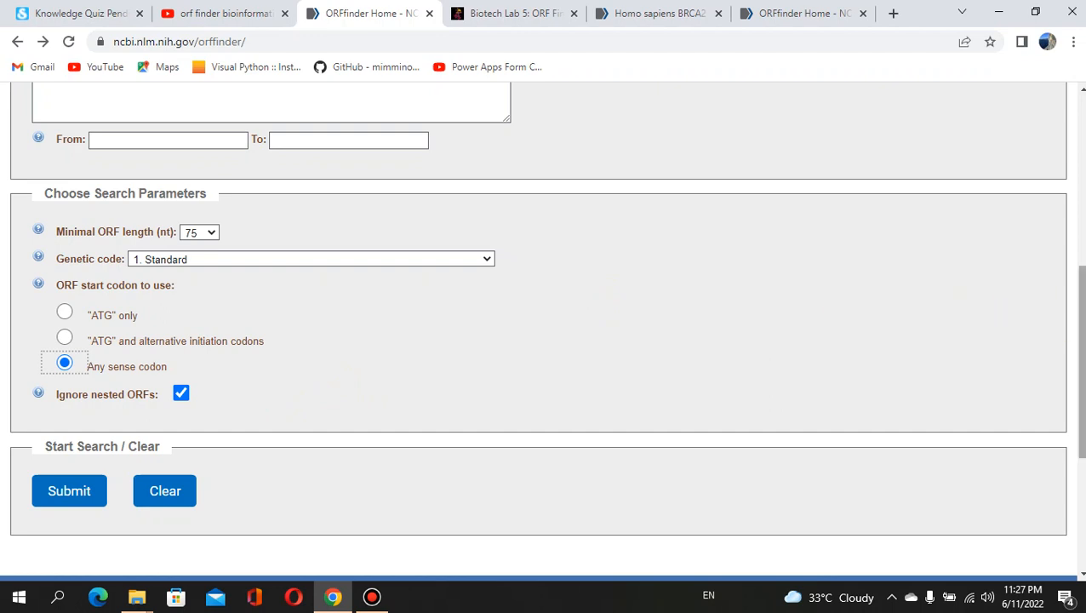
pyautogui.moveTo(1082, 360)
pyautogui.mouseDown()
pyautogui.moveTo(1082, 331)
pyautogui.moveTo(1082, 365)
pyautogui.moveTo(1082, 351)
pyautogui.mouseUp()
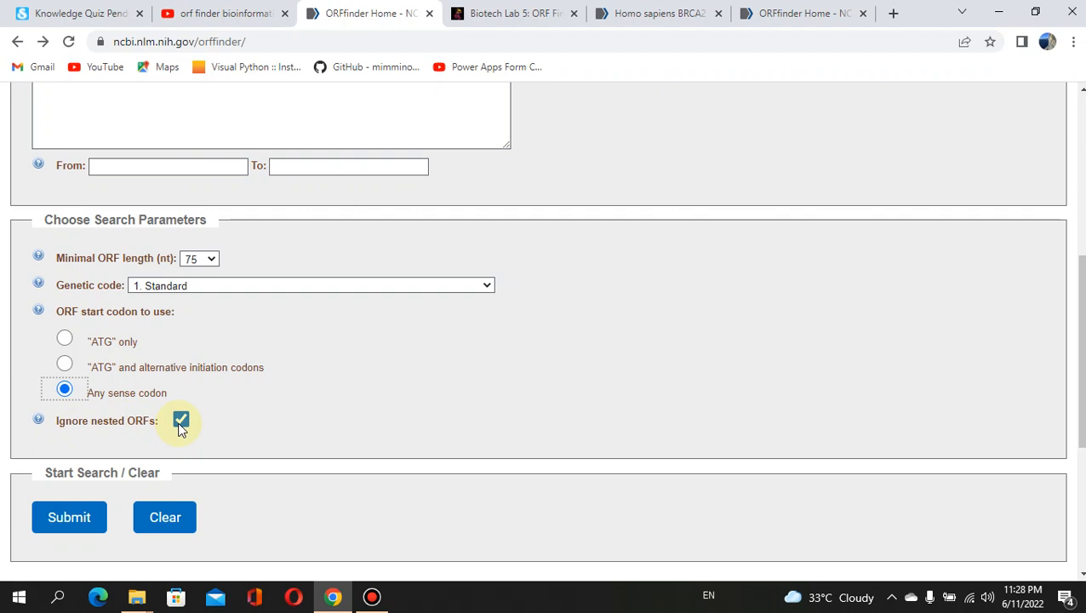
# Submit the NM_000059 search, yielding 28 ORFs with ORF6 longest at 3420 aa.
pyautogui.click(67, 519)
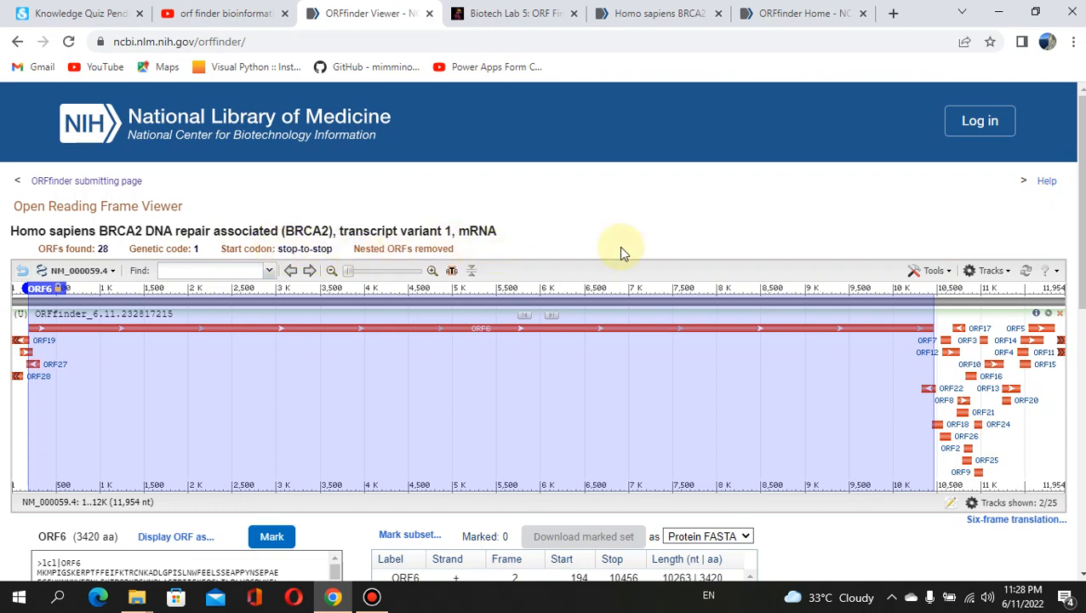
pyautogui.moveTo(1082, 172); pyautogui.dragTo(1082, 235)
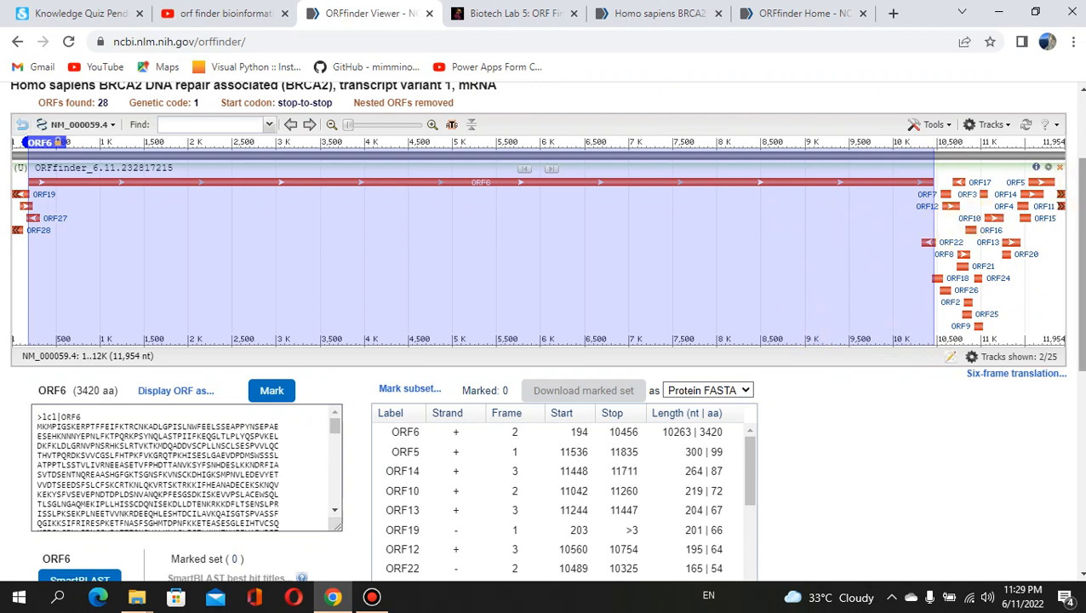
pyautogui.moveTo(1079, 194); pyautogui.dragTo(1079, 245)
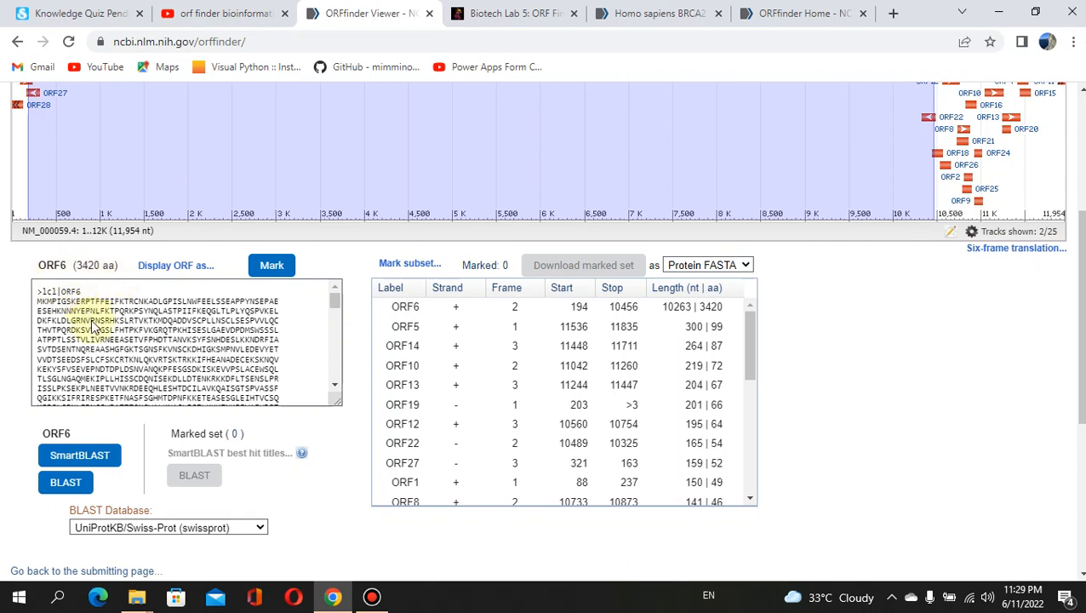
pyautogui.click(336, 303)
pyautogui.moveTo(336, 303)
pyautogui.mouseDown()
pyautogui.moveTo(344, 377)
pyautogui.moveTo(337, 315)
pyautogui.mouseUp()
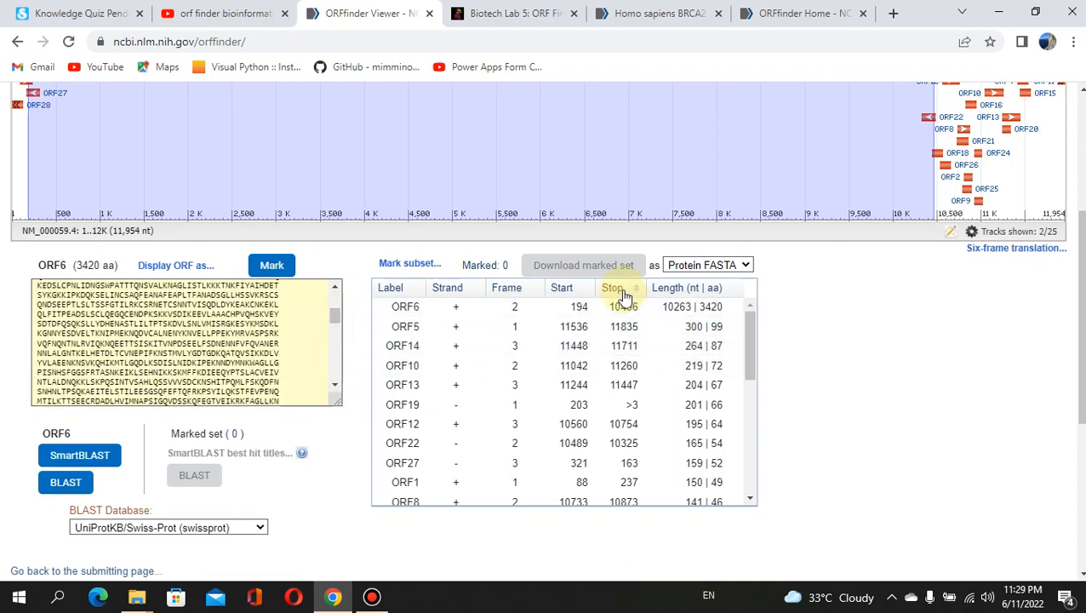
pyautogui.moveTo(747, 334); pyautogui.dragTo(764, 315)
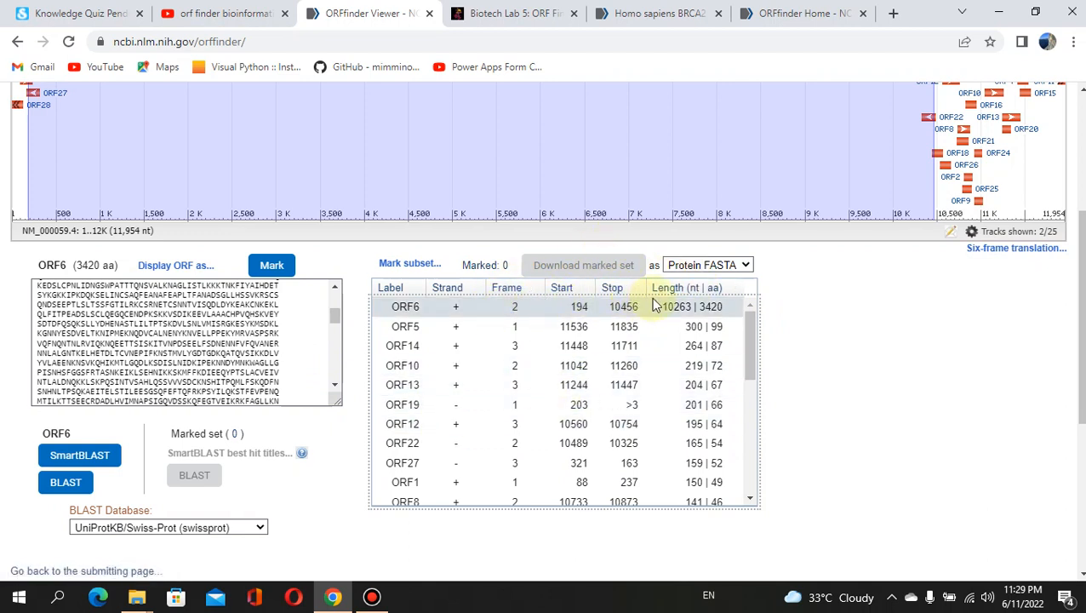
# Sort ORFs by length ascending and scroll to ORF6 (10263 nt | 3420 aa) at the bottom.
pyautogui.click(702, 291)
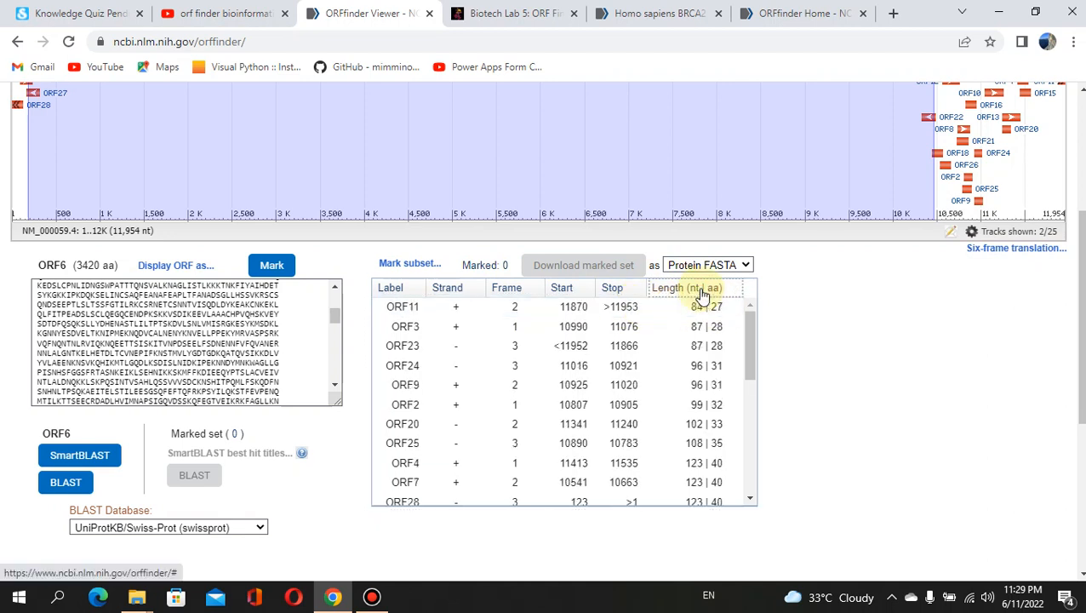
pyautogui.click(747, 339)
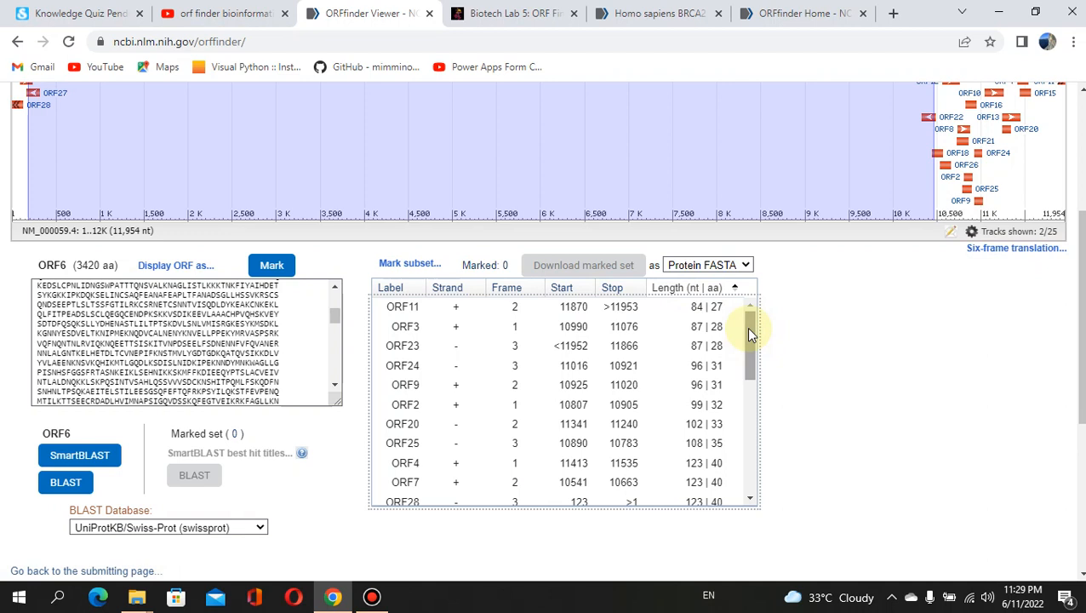
pyautogui.moveTo(748, 328); pyautogui.dragTo(747, 483)
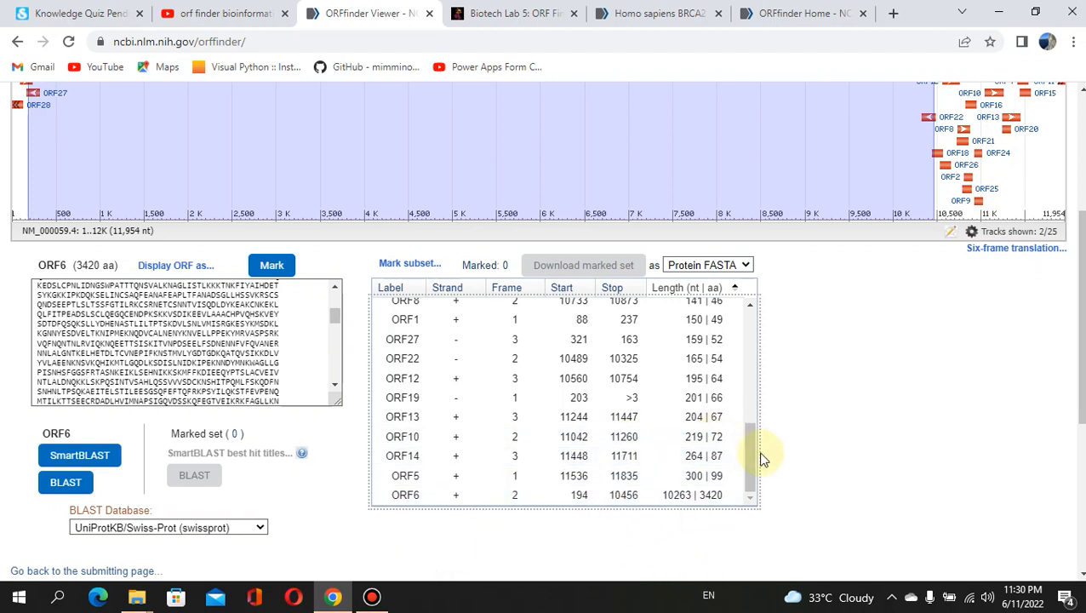
pyautogui.moveTo(750, 457)
pyautogui.mouseDown()
pyautogui.moveTo(752, 318)
pyautogui.moveTo(747, 447)
pyautogui.mouseUp()
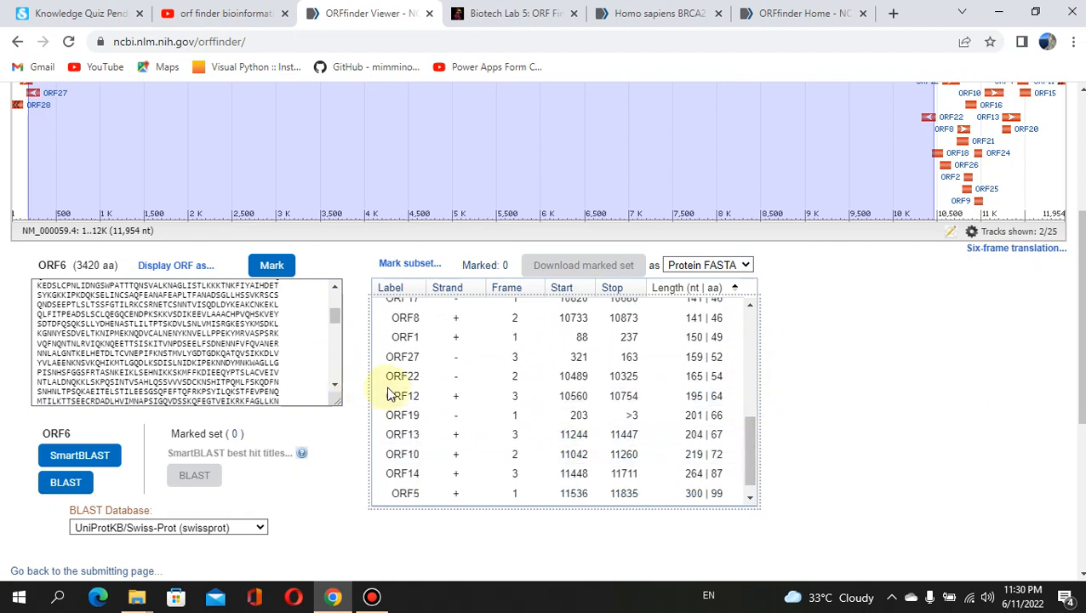
pyautogui.moveTo(746, 458); pyautogui.dragTo(749, 483)
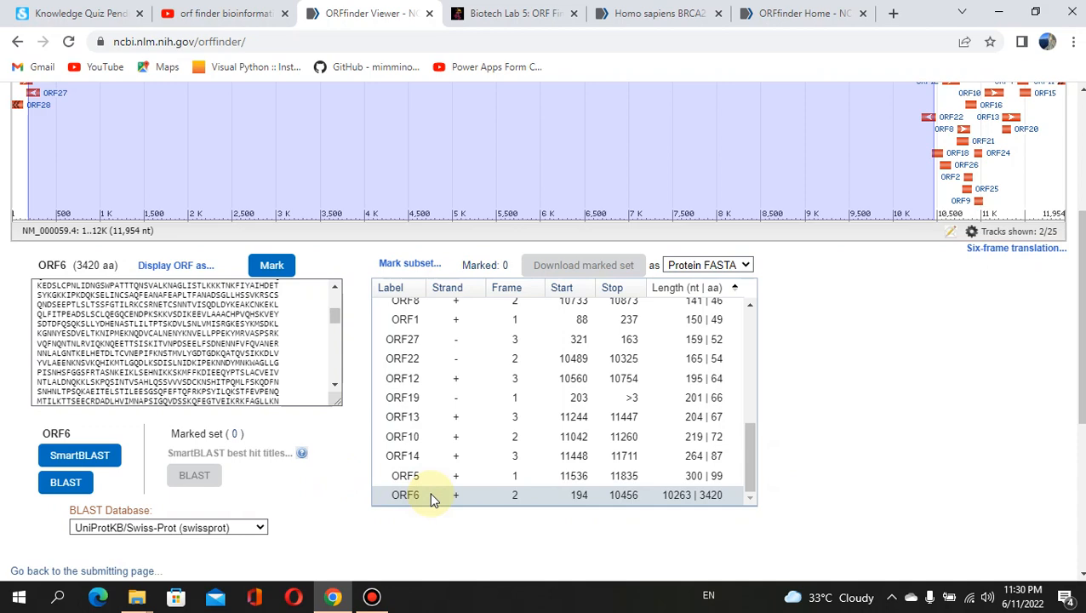
# Mark ORF6 (3420 aa, frame 2) as the only ORF, keeping Protein FASTA as download format.
pyautogui.click(489, 502)
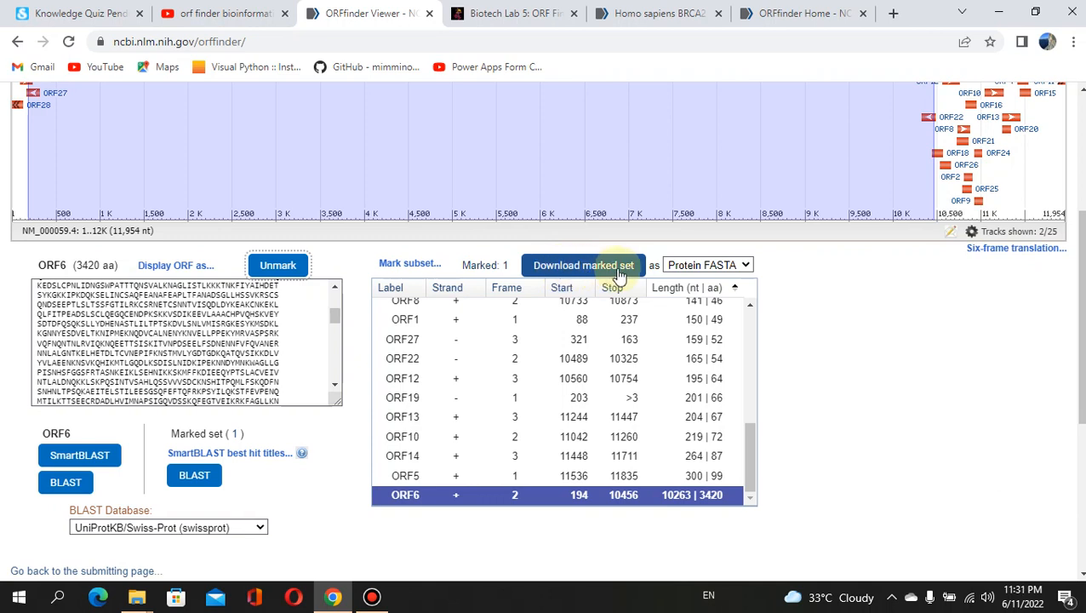
pyautogui.click(746, 265)
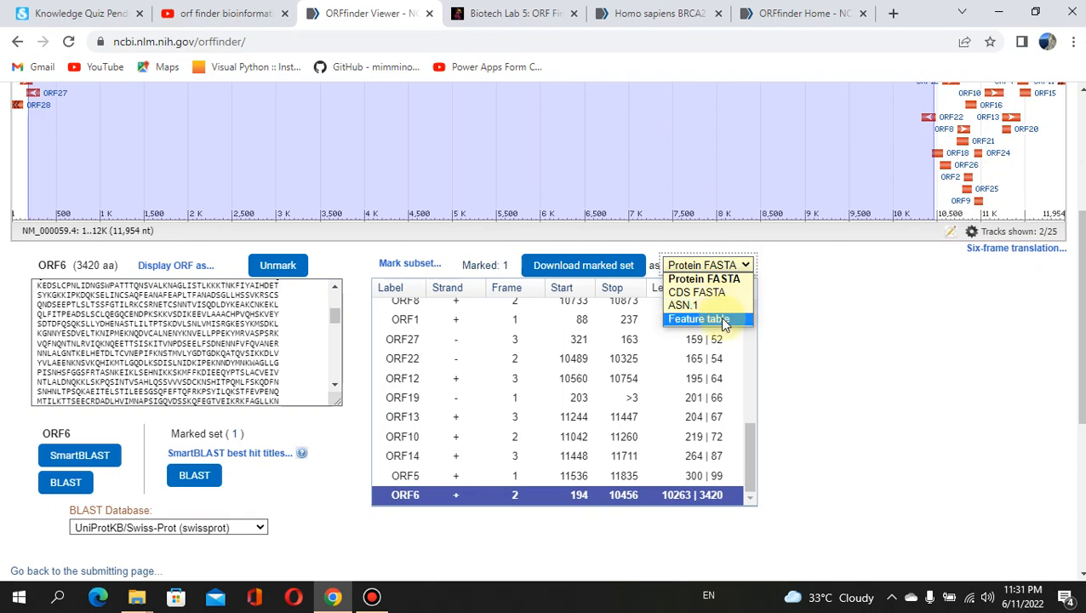
pyautogui.click(830, 303)
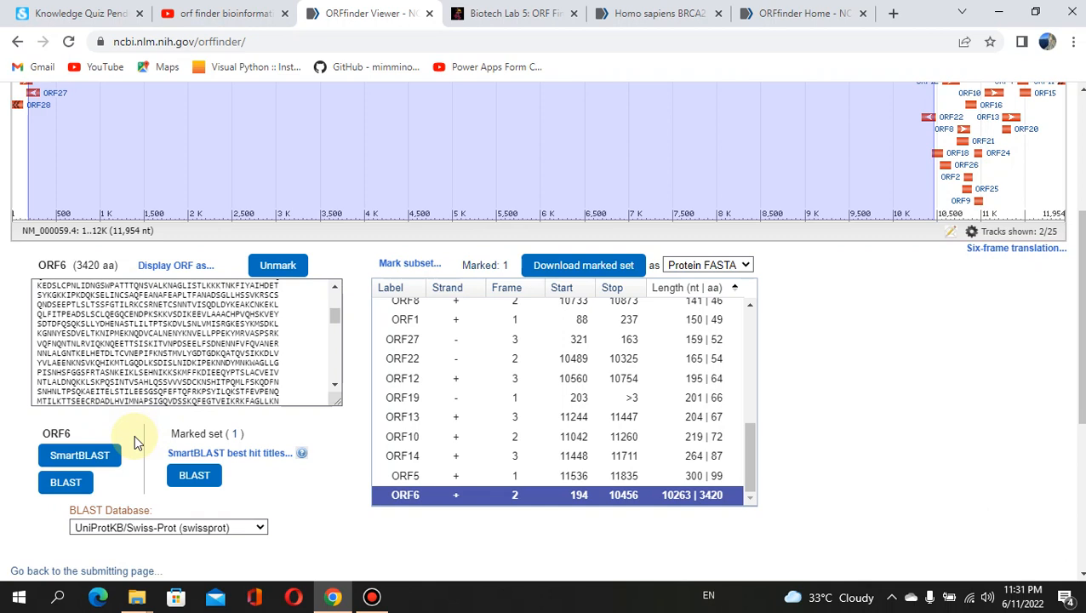
# Launch SmartBLAST on ORF6's protein against the UniProtKB/Swiss-Prot database.
pyautogui.click(261, 528)
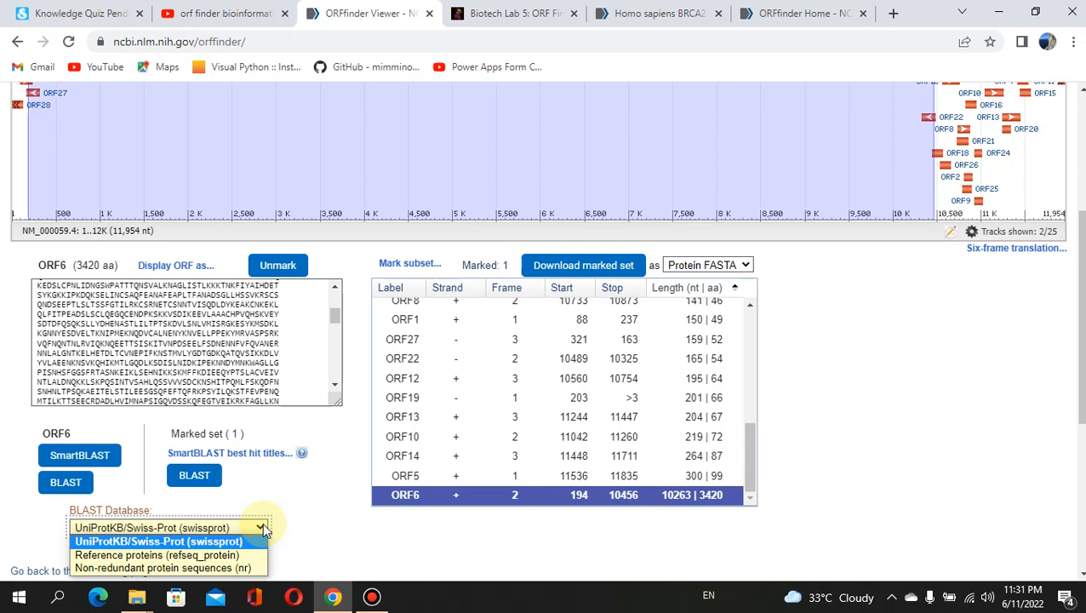
pyautogui.click(303, 522)
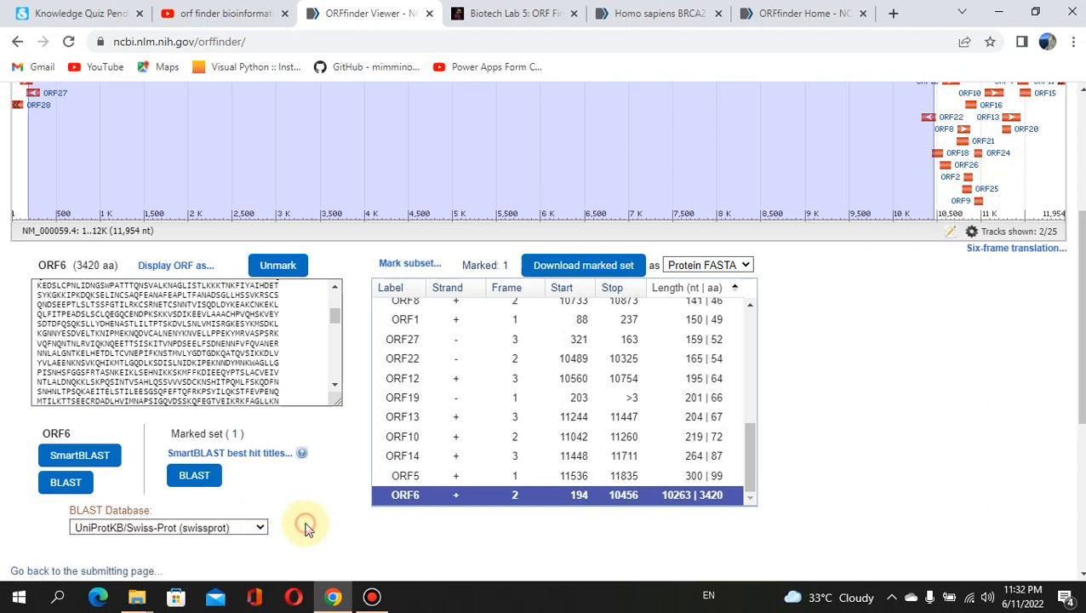
pyautogui.click(80, 457)
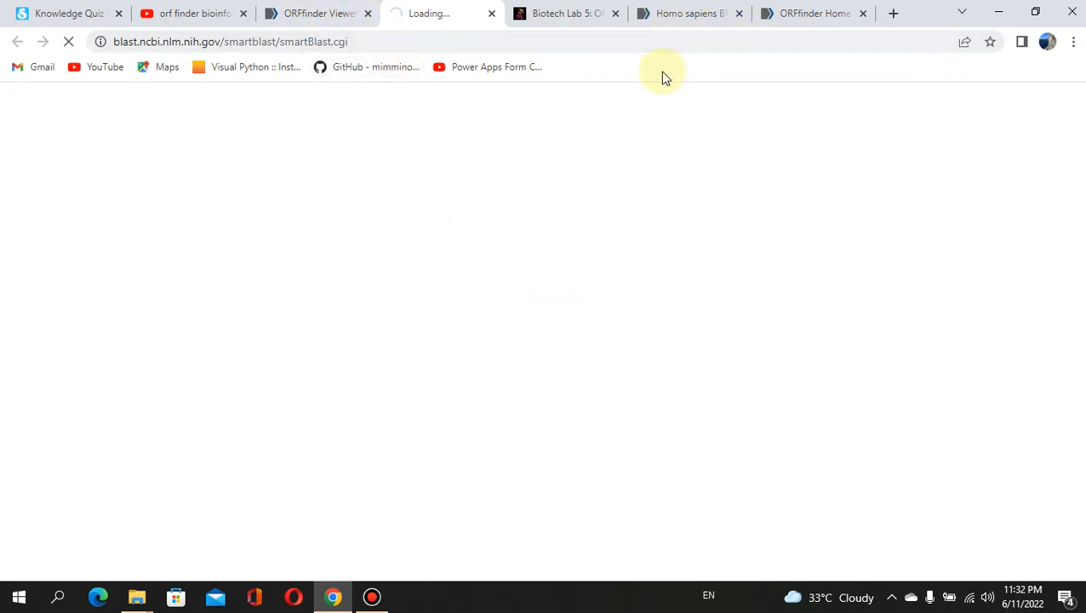
# Reload the SmartBLAST page, relaunch SmartBLAST for ORF6, and go back to the ORFfinder results.
pyautogui.click(451, 45)
pyautogui.click(452, 44)
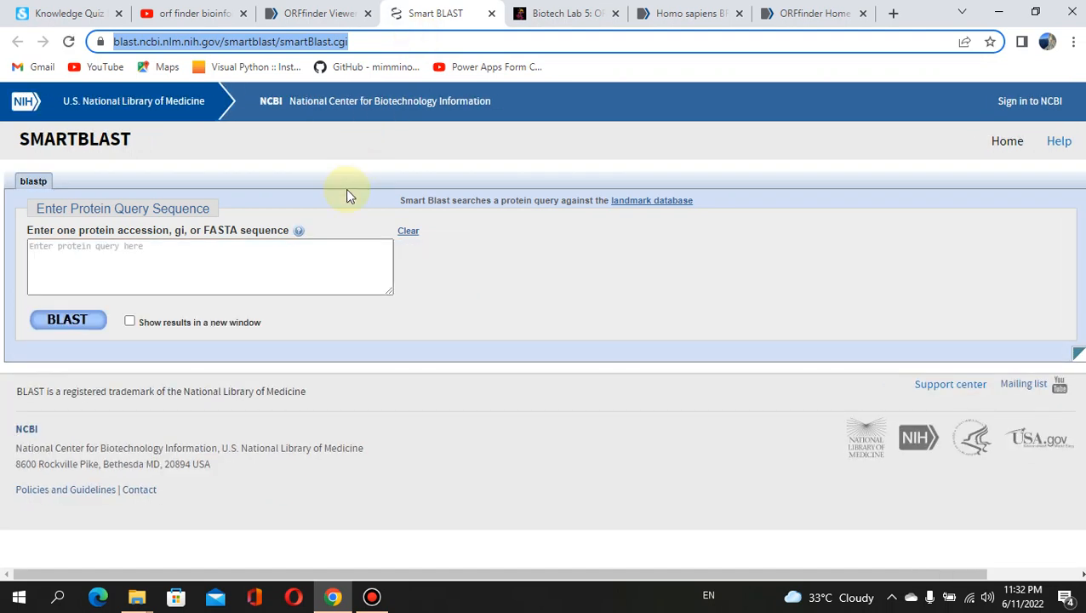
pyautogui.click(492, 19)
pyautogui.click(104, 458)
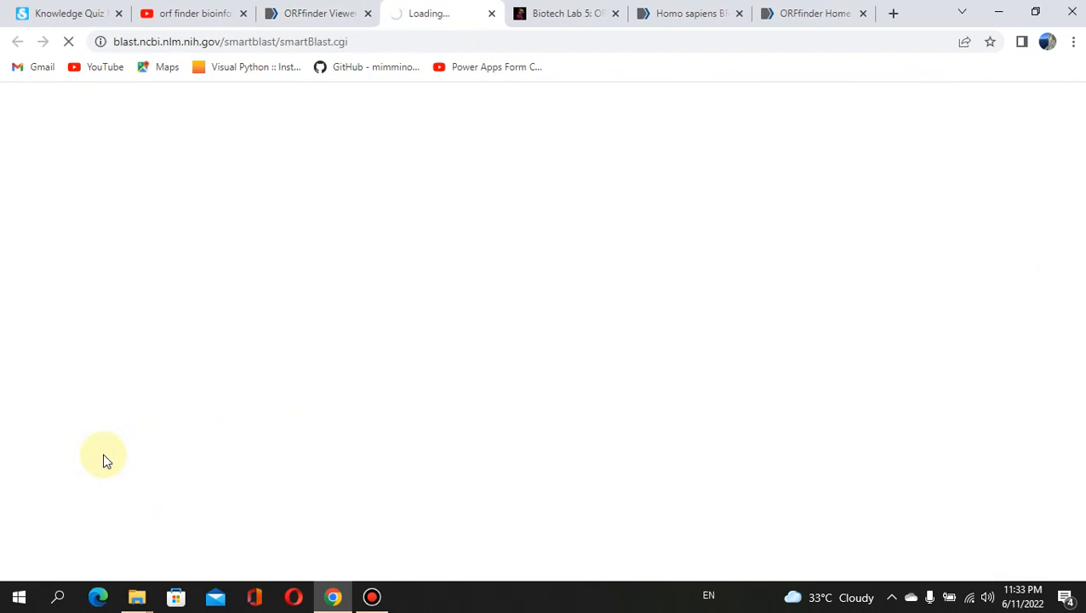
pyautogui.click(311, 14)
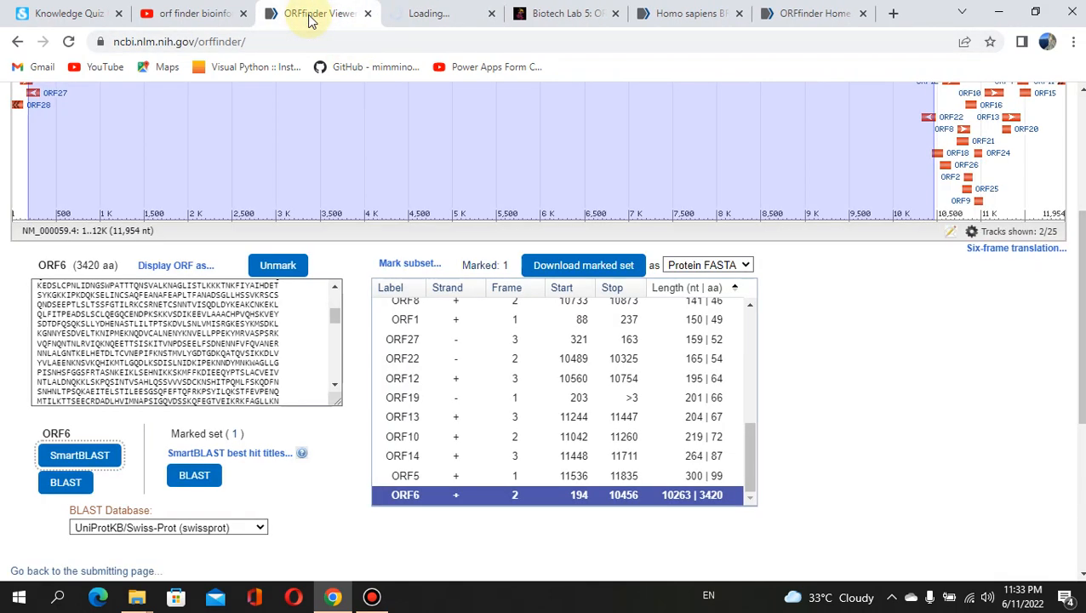
pyautogui.click(454, 9)
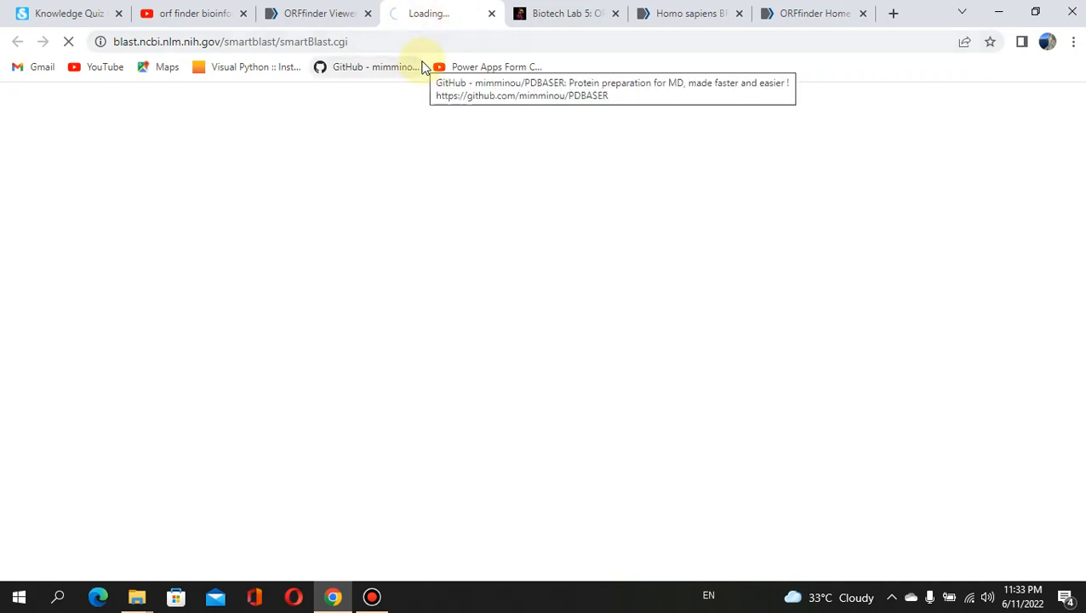
pyautogui.click(314, 13)
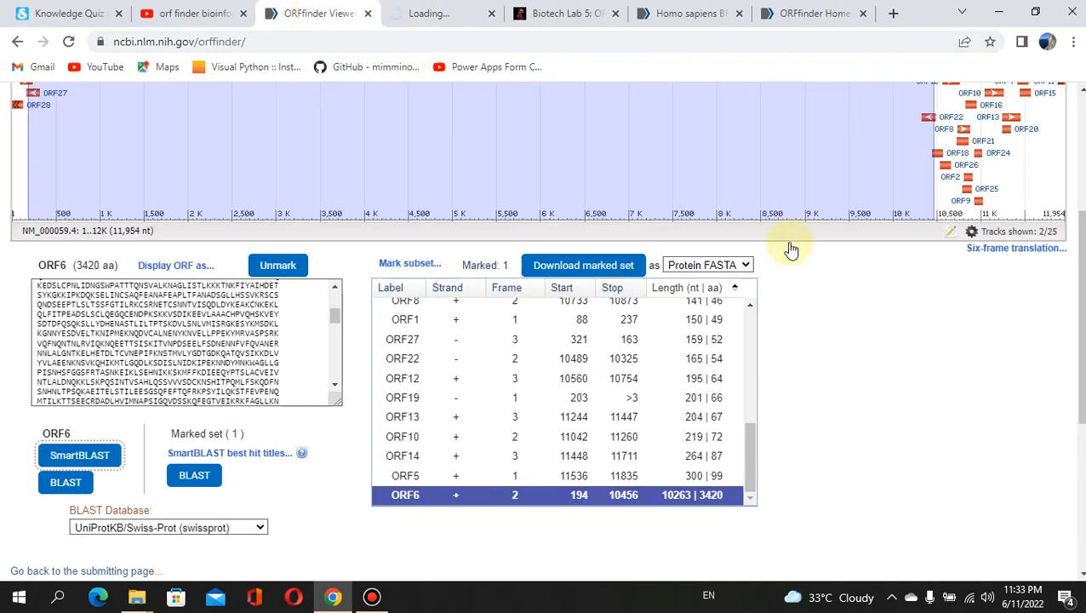
pyautogui.moveTo(1081, 339); pyautogui.dragTo(1080, 340)
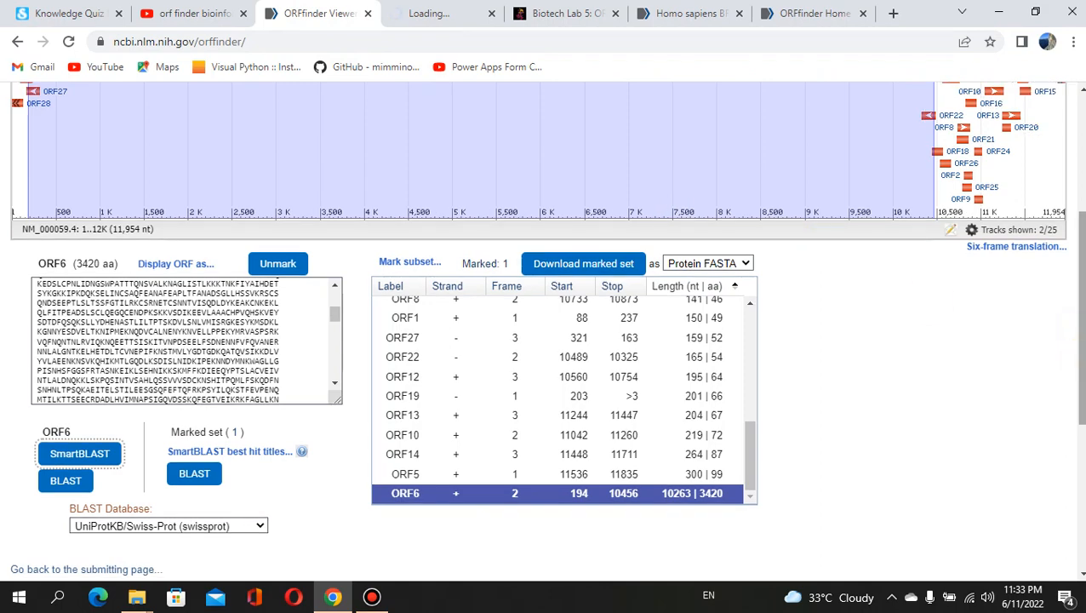
pyautogui.moveTo(1080, 312); pyautogui.dragTo(1081, 257)
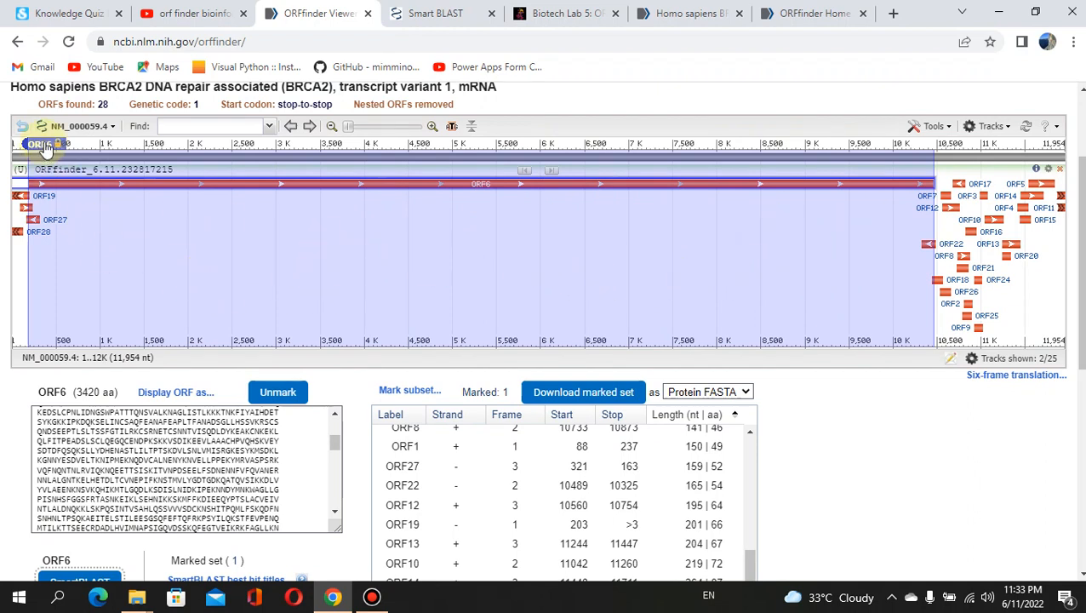
# Zoom to the nucleotide sequence at ORF6's start marker, then view ORF6's finished SmartBLAST results.
pyautogui.moveTo(46, 148)
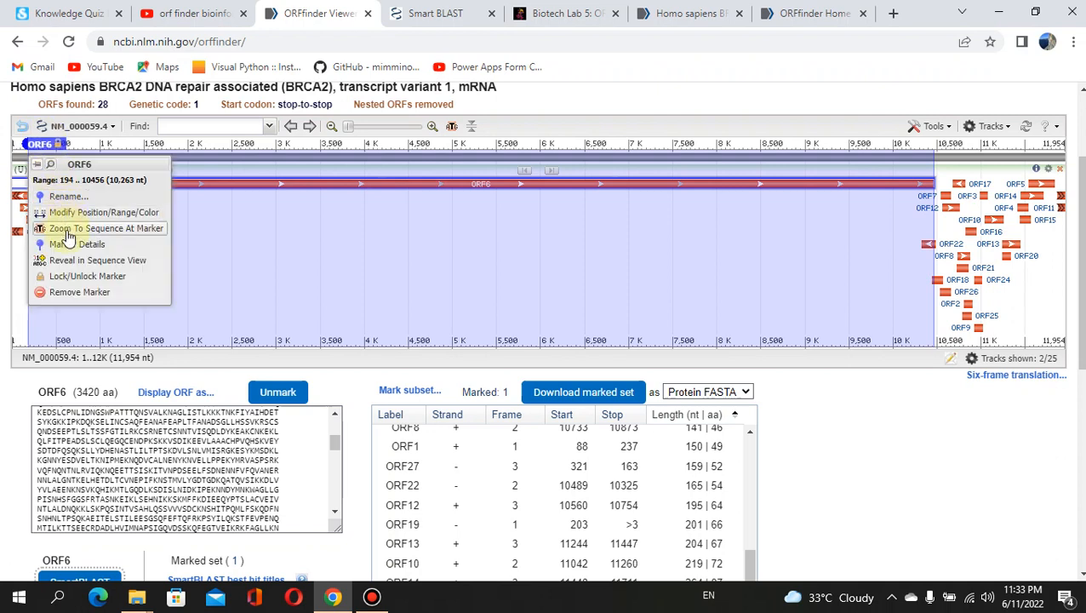
pyautogui.click(117, 229)
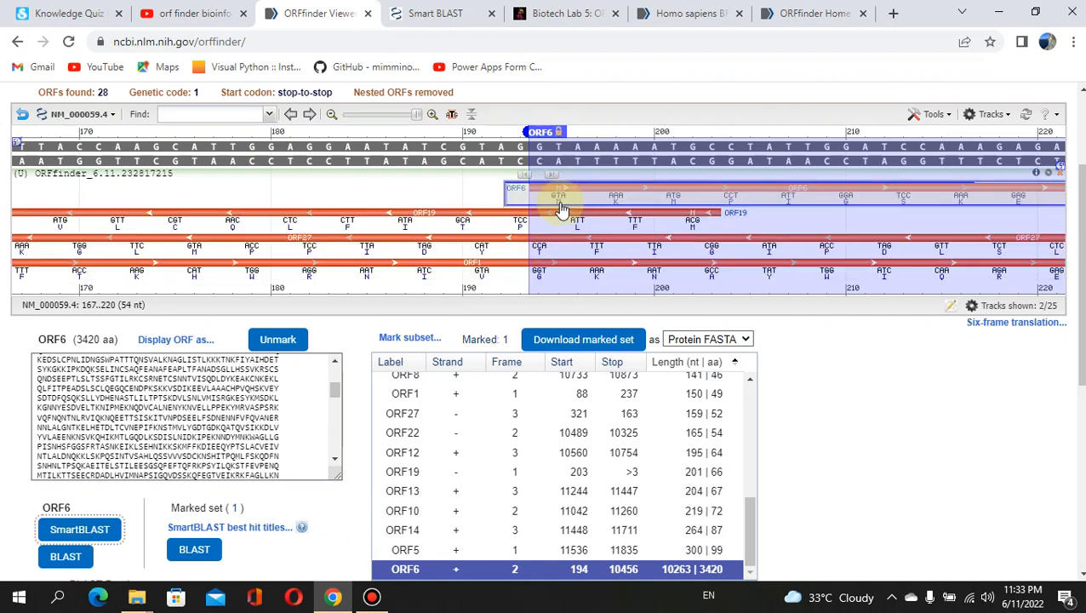
pyautogui.moveTo(569, 209)
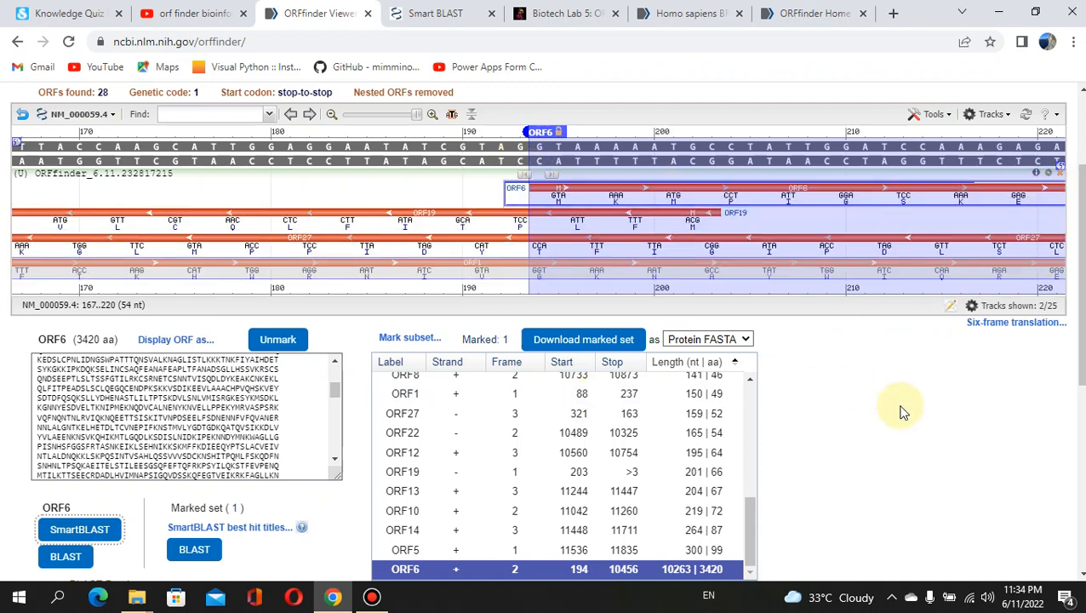
pyautogui.click(433, 16)
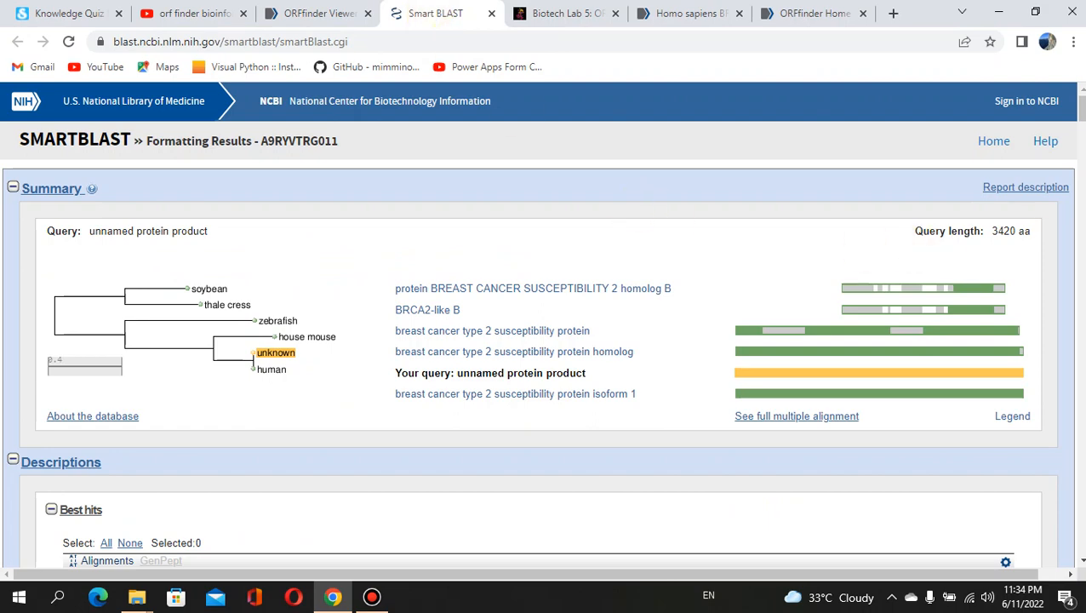
# Show the info card for the human BRCA2 isoform 1 hit (3418 aa, NP_000050.3).
pyautogui.scroll(-1, 542, 324)
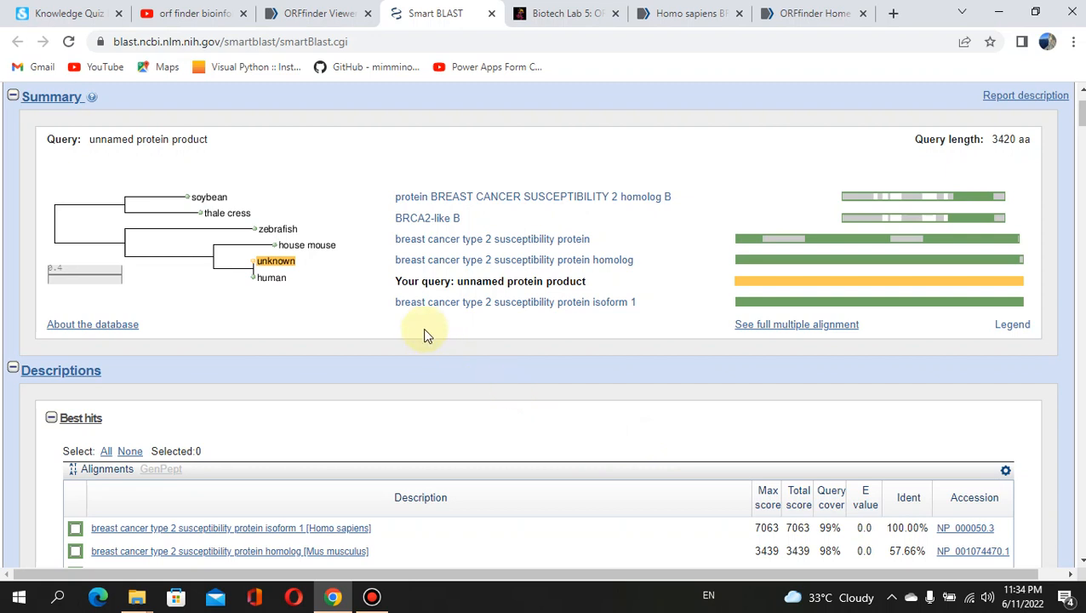
pyautogui.moveTo(449, 313)
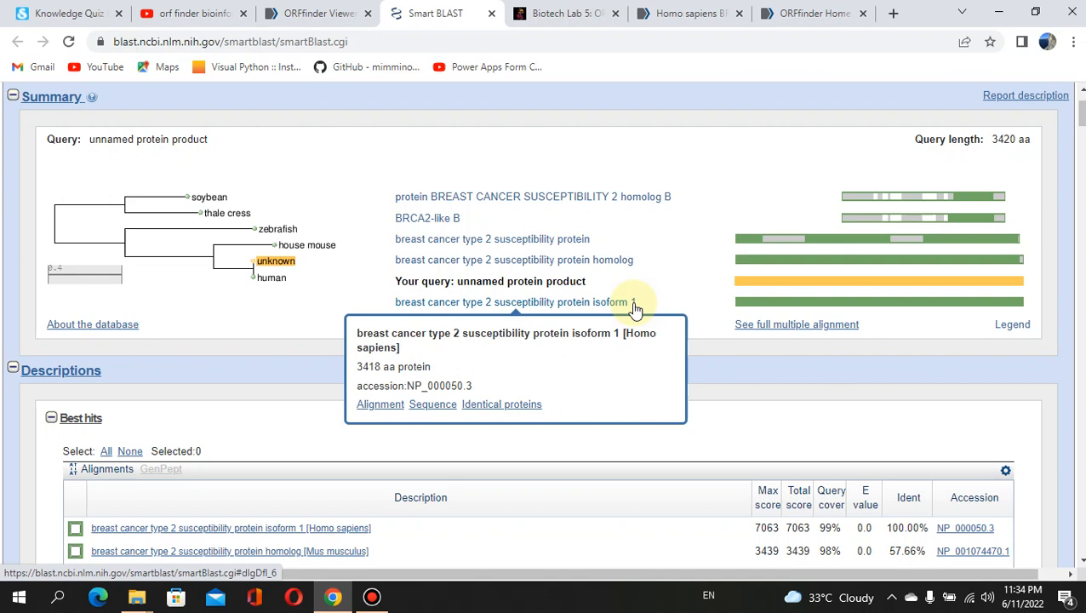
# Open the NP_000050.3 alignment showing 3418/3418 identities, 0 gaps and E-value 0.0.
pyautogui.click(387, 406)
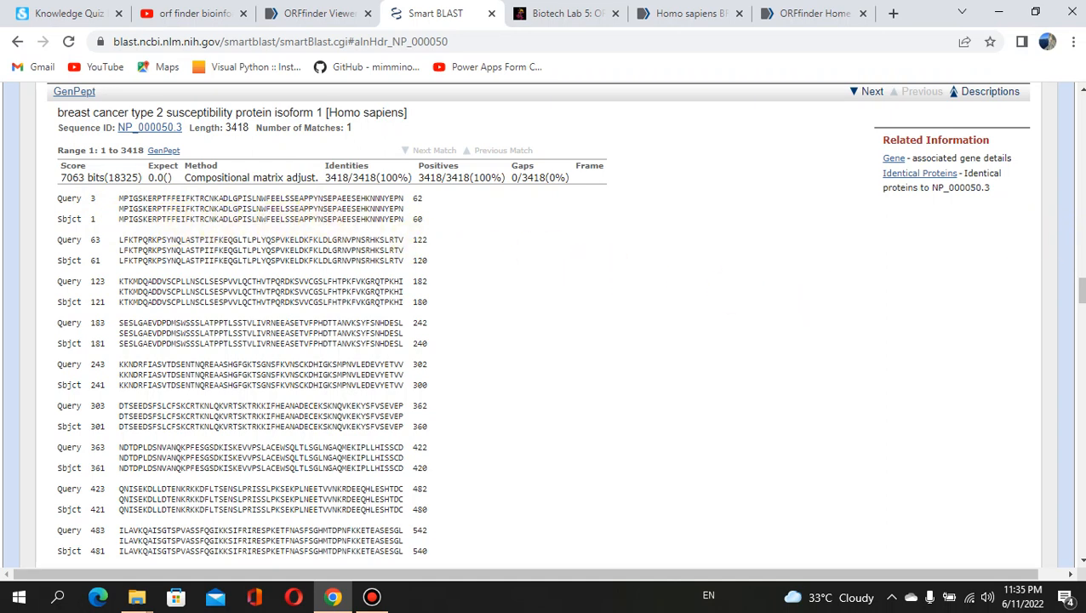
pyautogui.scroll(-3, 1079, 290)
pyautogui.moveTo(1081, 302); pyautogui.dragTo(1082, 413)
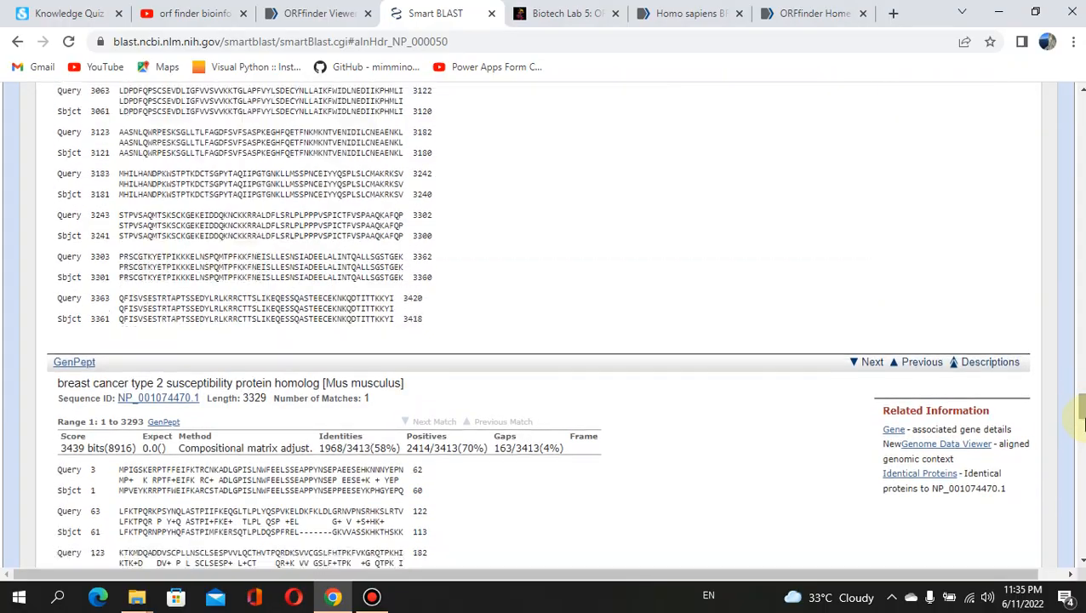
pyautogui.click(1084, 422)
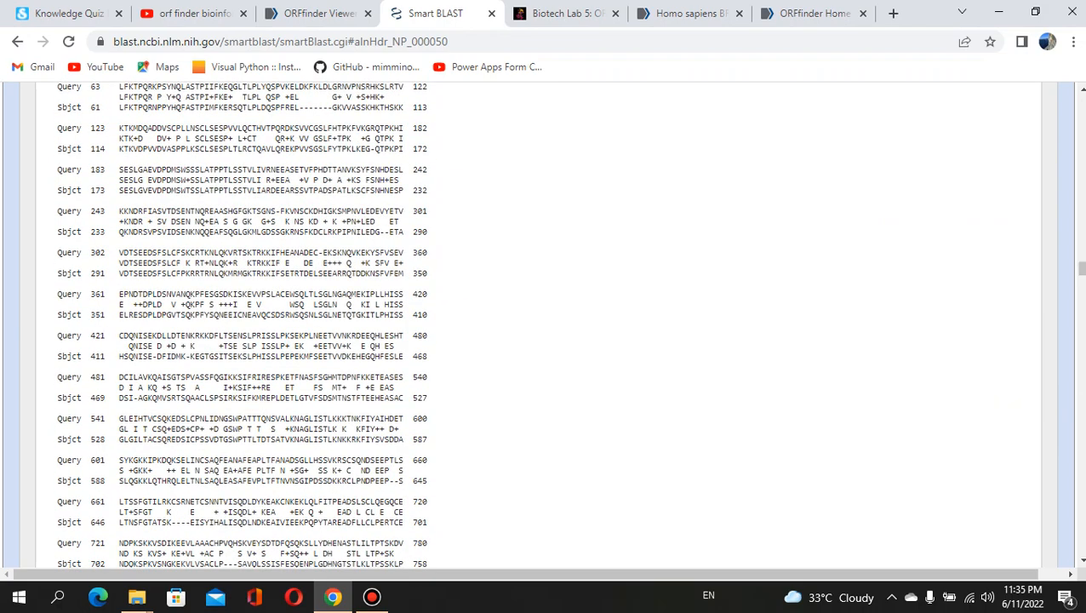
pyautogui.moveTo(1082, 267); pyautogui.dragTo(1081, 197)
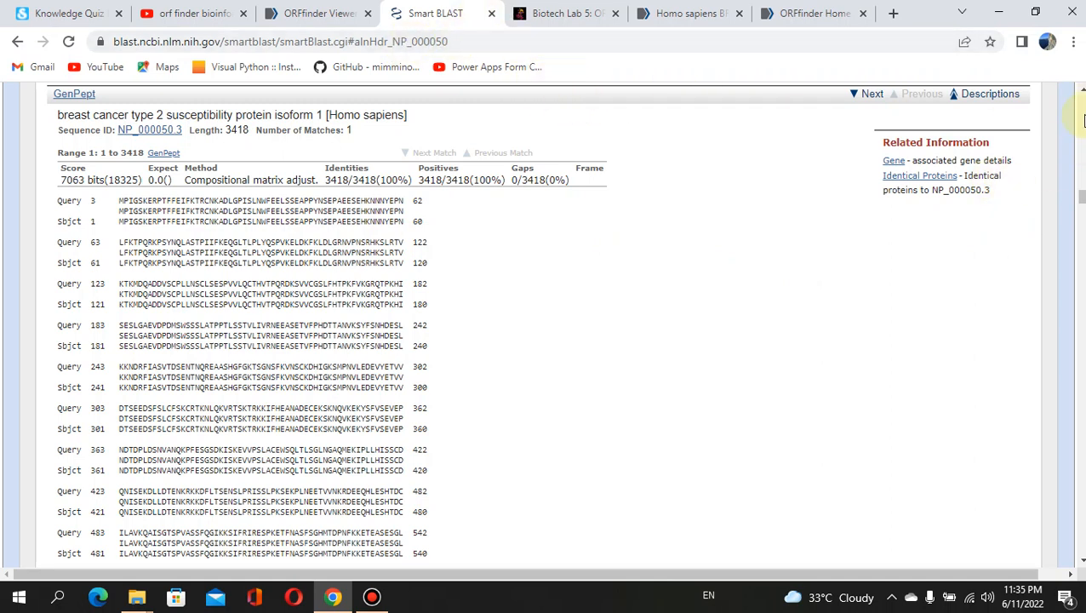
# Scroll up through the Additional BLAST Hits to the Best hits table, with human isoform 1 first at 100%.
pyautogui.scroll(3, 545, 323)
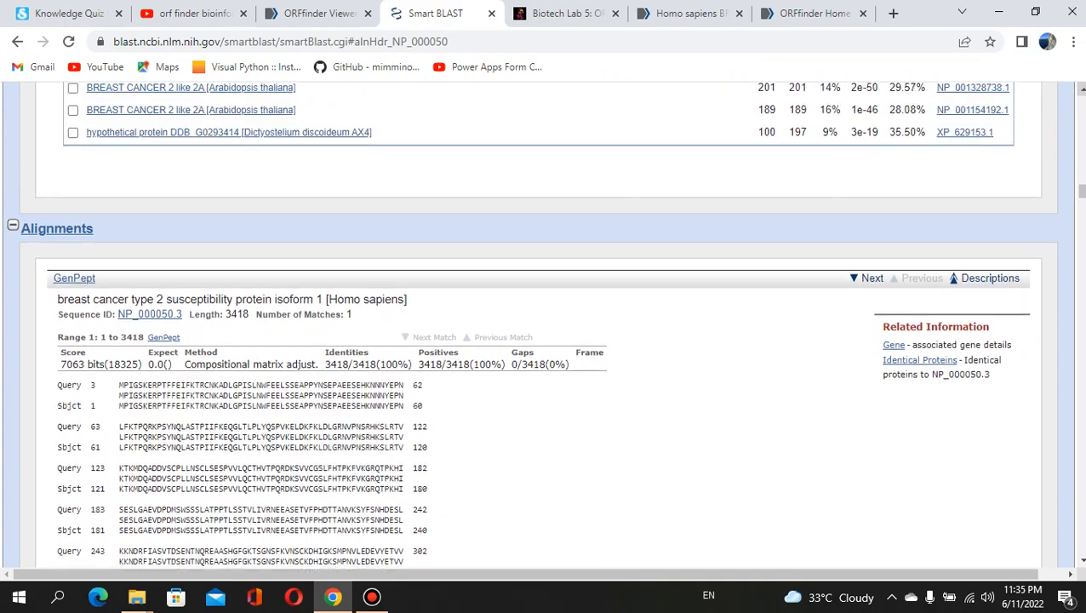
pyautogui.scroll(4, 545, 323)
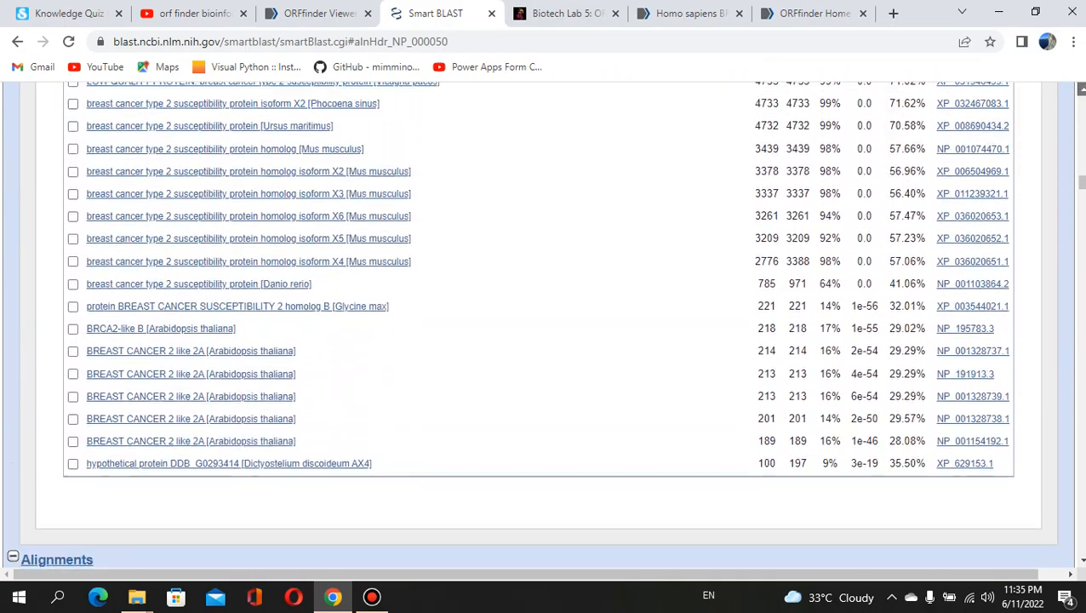
pyautogui.scroll(4, 545, 323)
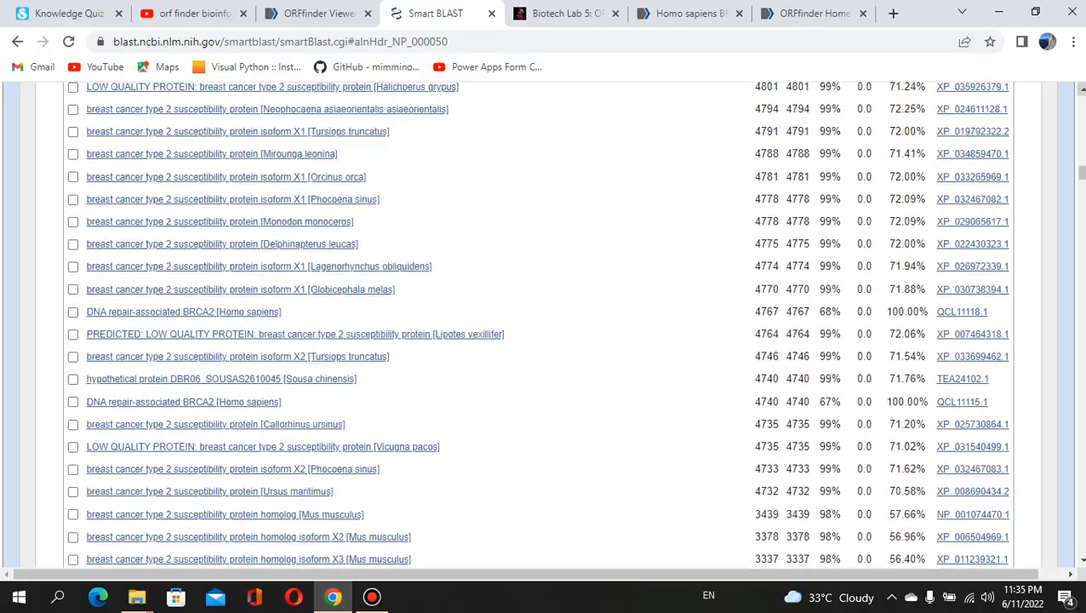
pyautogui.scroll(4, 544, 323)
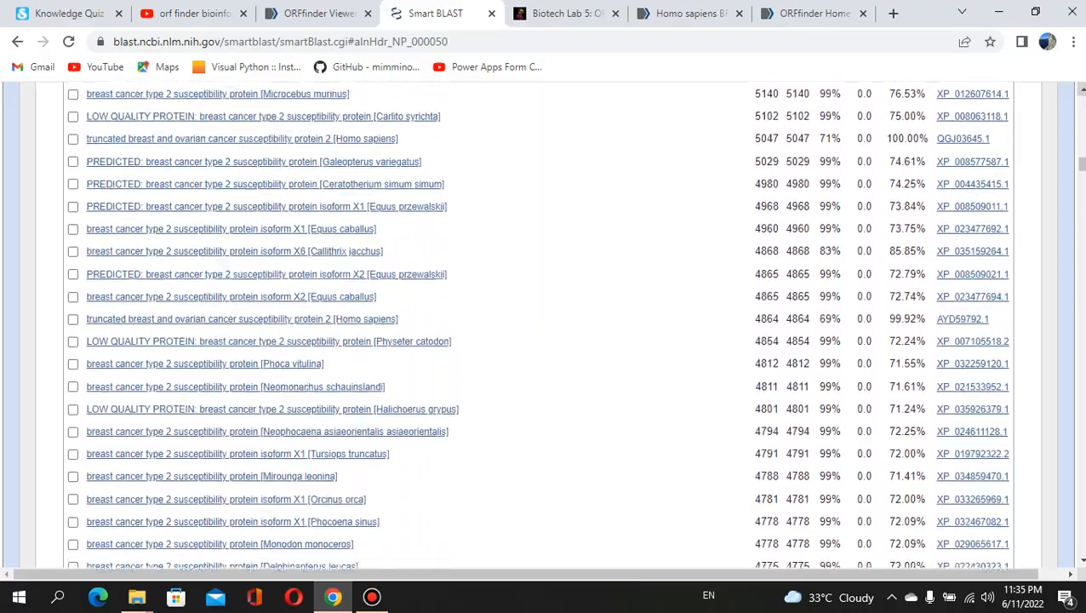
pyautogui.scroll(4, 544, 324)
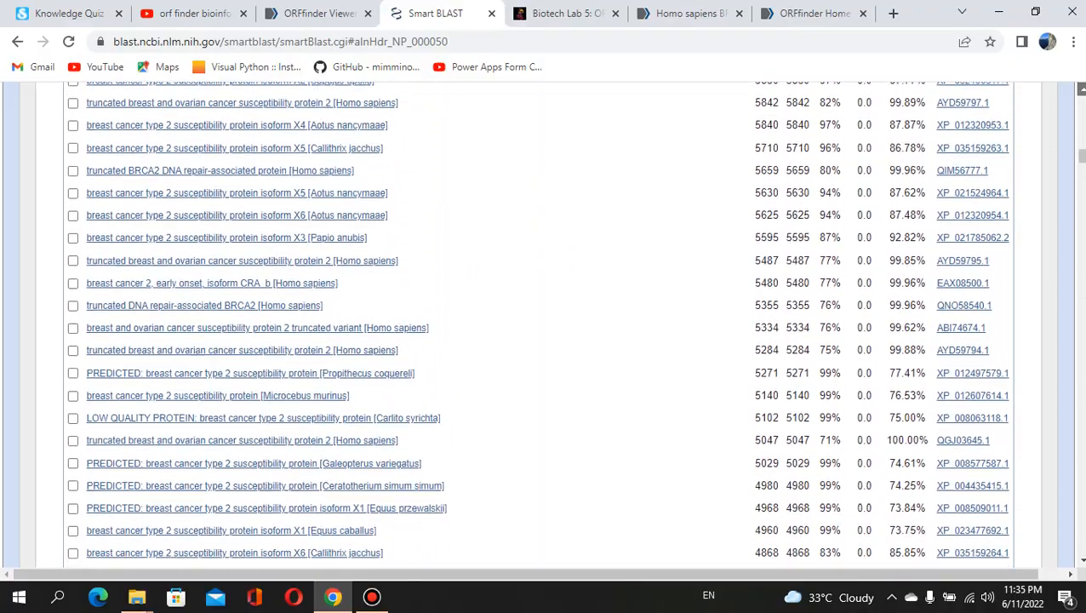
pyautogui.scroll(4, 545, 323)
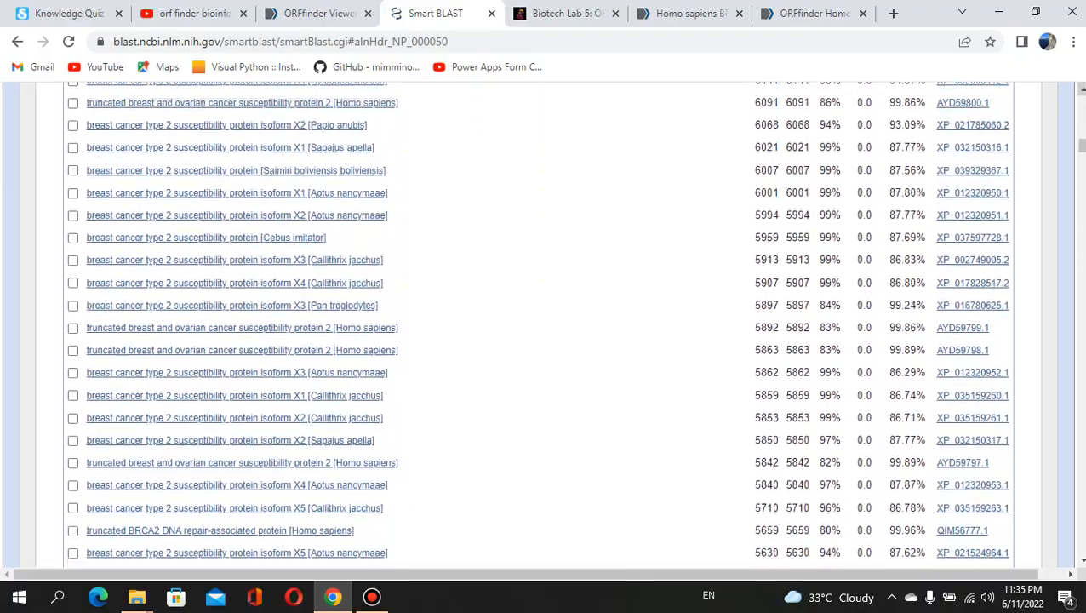
pyautogui.scroll(4, 545, 323)
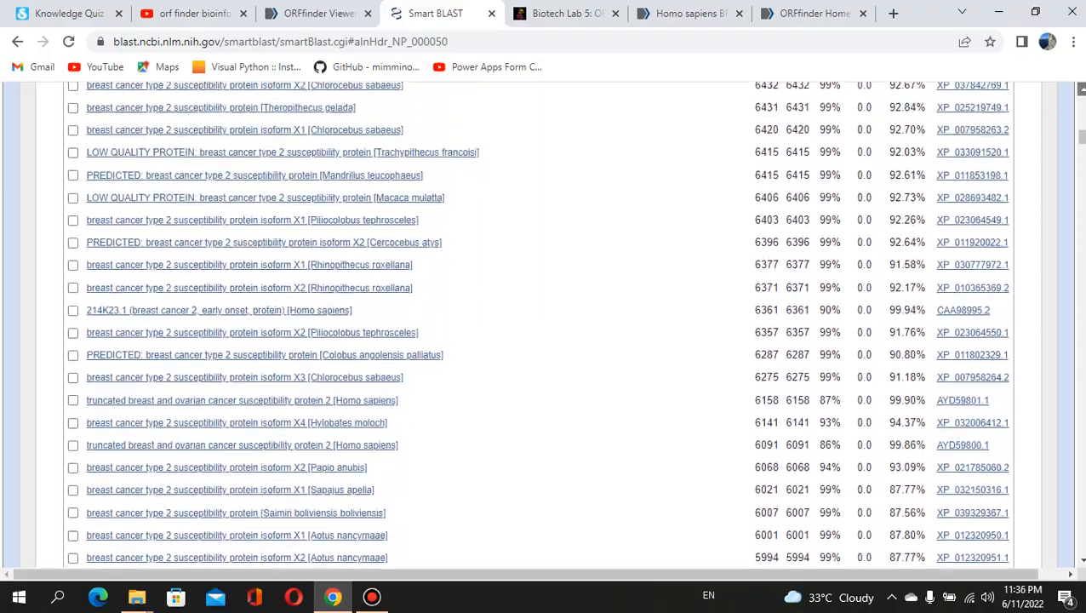
pyautogui.scroll(4, 544, 323)
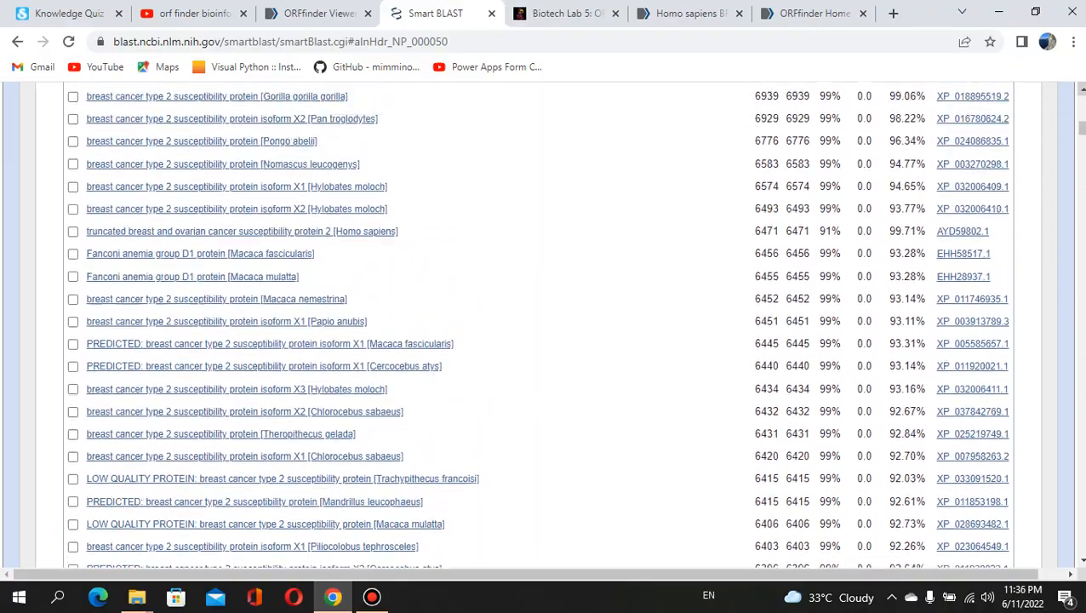
pyautogui.scroll(3, 827, 248)
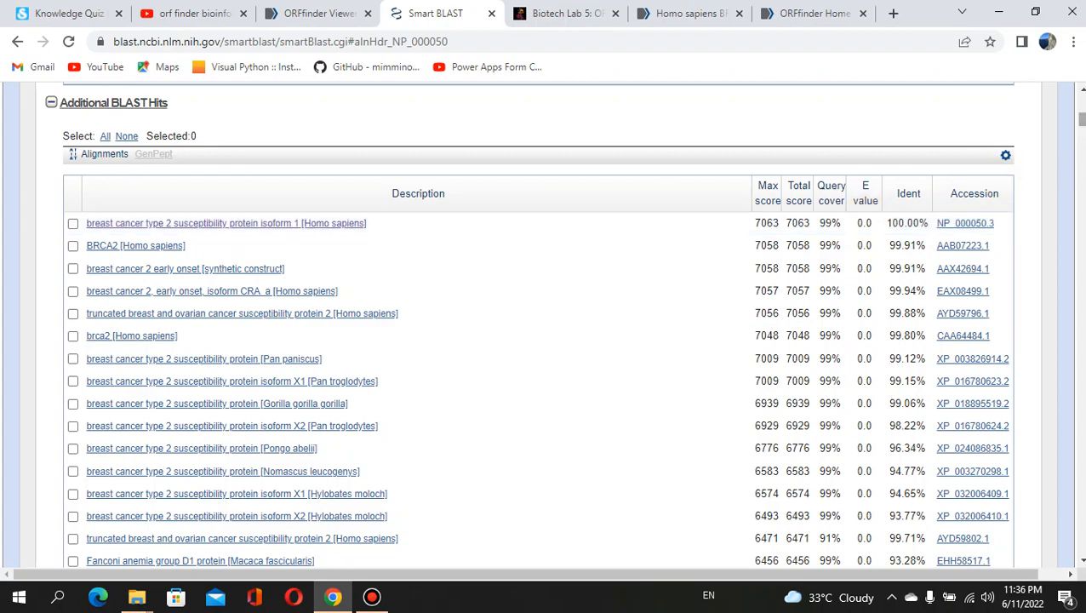
pyautogui.moveTo(1082, 121); pyautogui.dragTo(1083, 181)
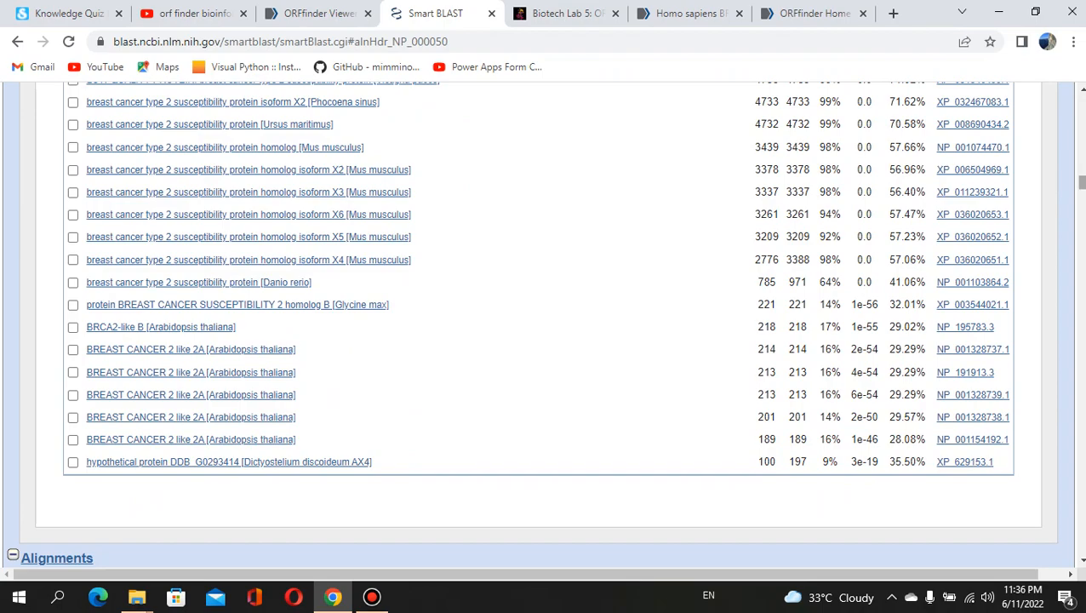
pyautogui.moveTo(1082, 180); pyautogui.dragTo(1081, 118)
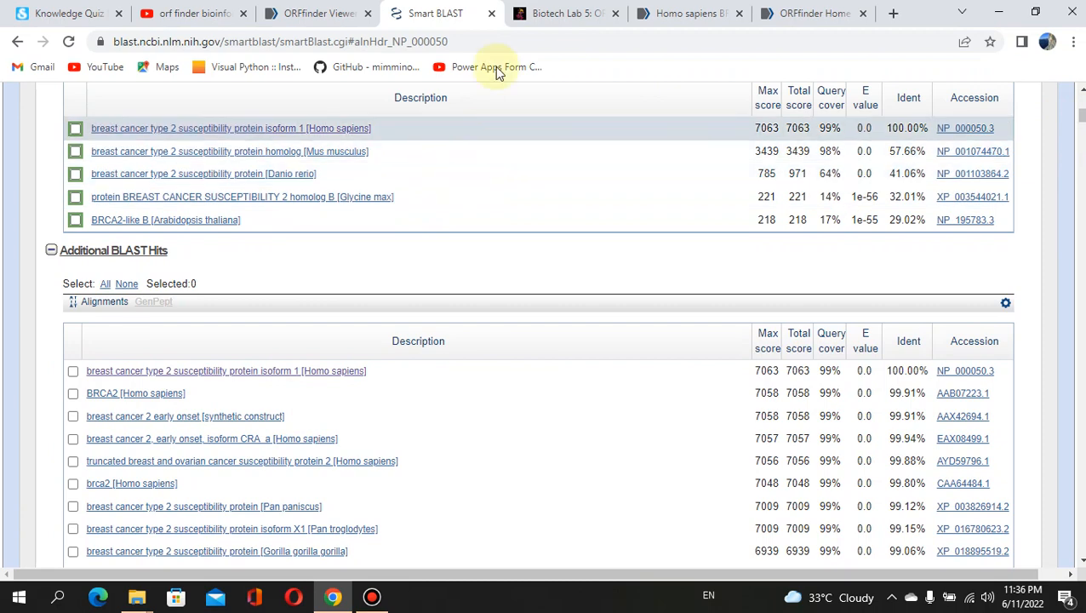
# Close the SmartBLAST results and scroll back to the BRCA2 viewer with ORF6 still marked.
pyautogui.click(492, 13)
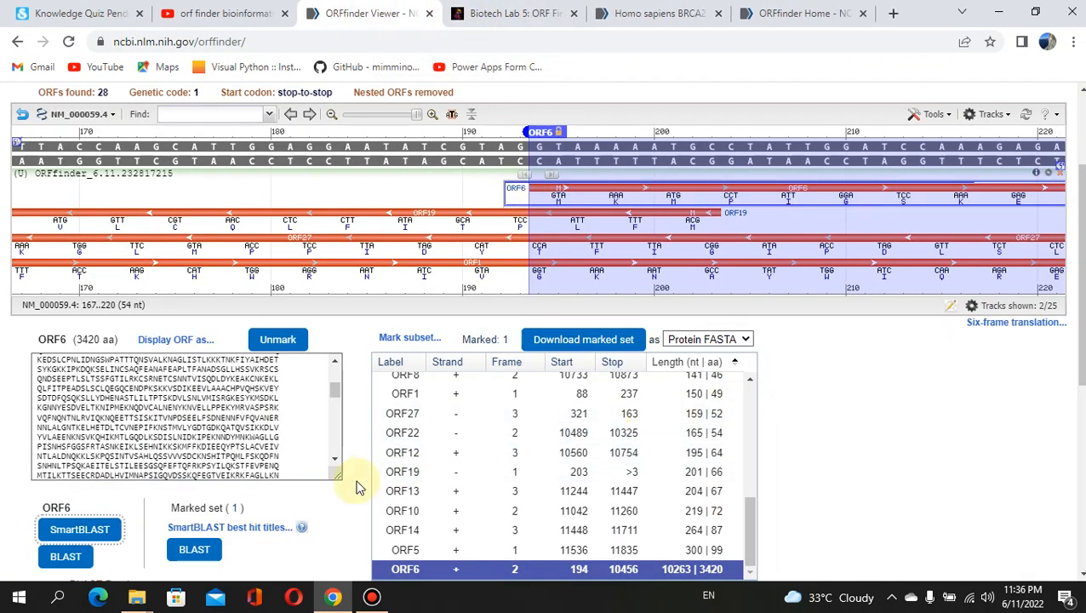
pyautogui.click(747, 483)
pyautogui.click(754, 432)
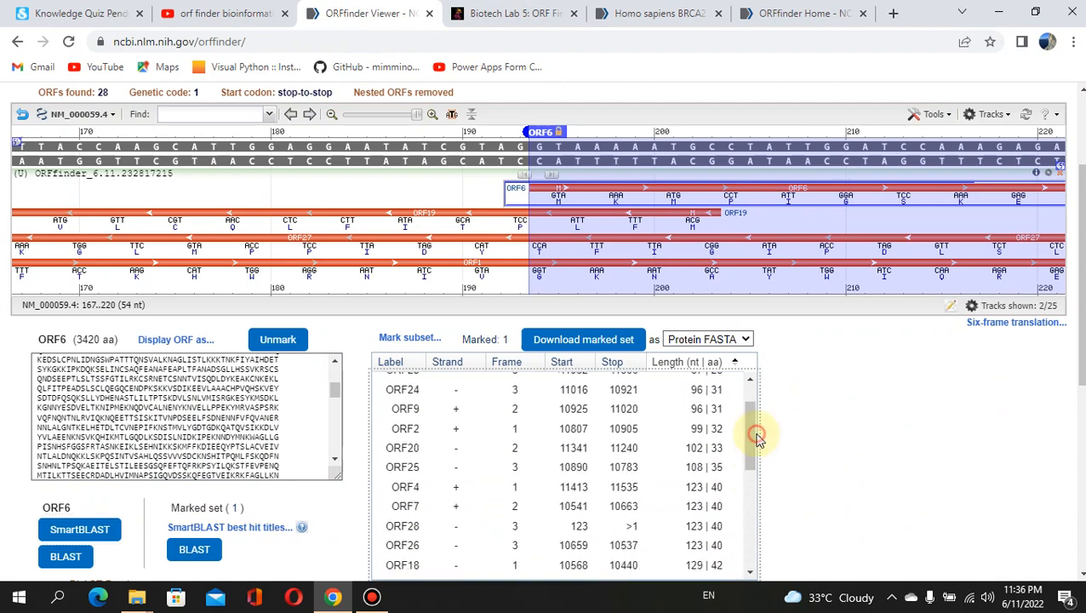
pyautogui.click(751, 462)
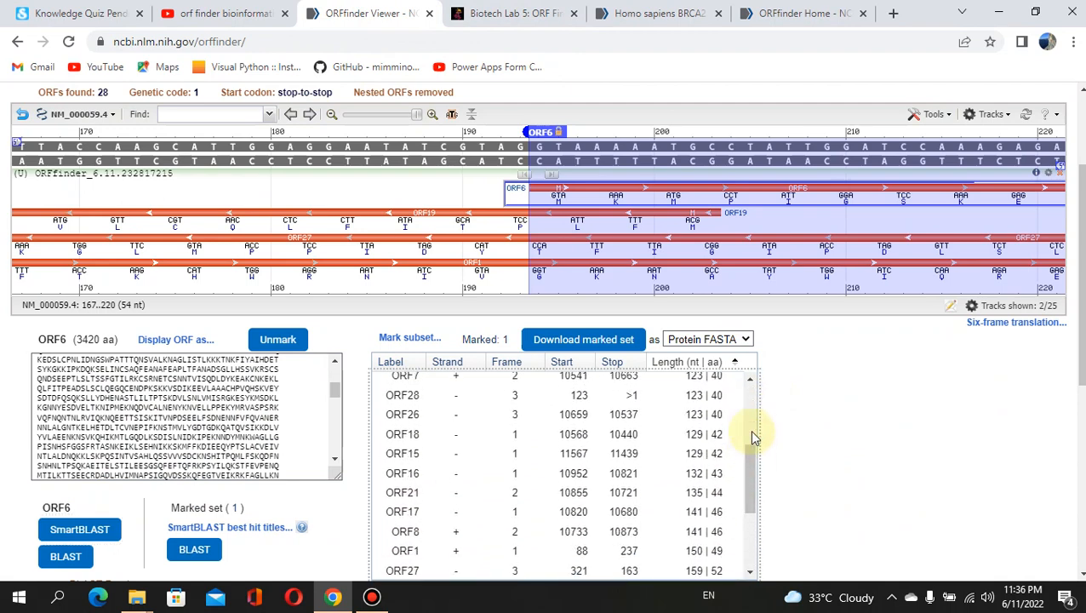
pyautogui.click(751, 435)
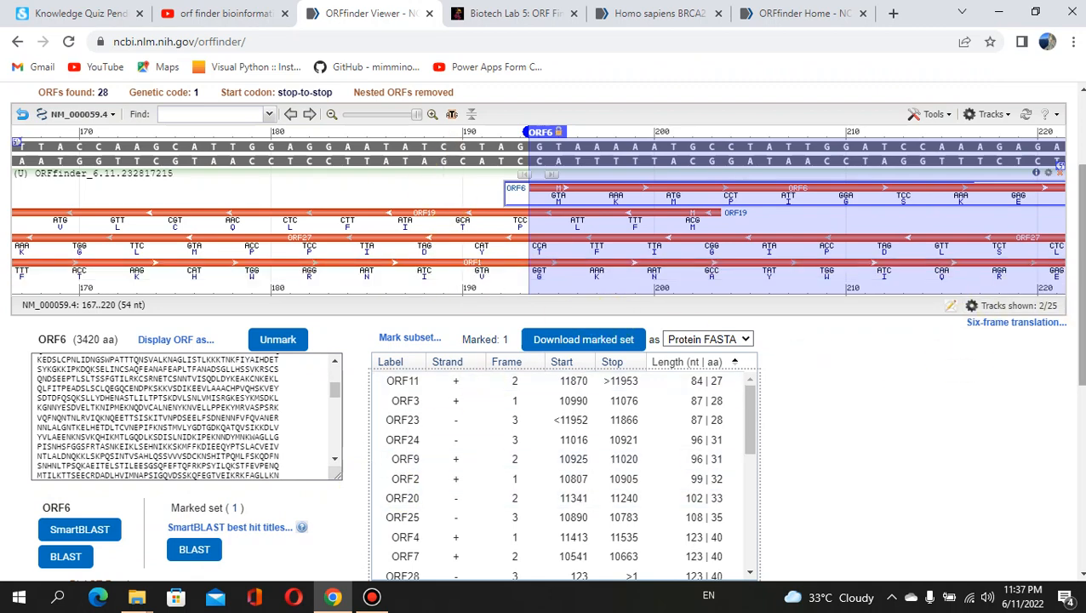
pyautogui.scroll(-1, 1080, 268)
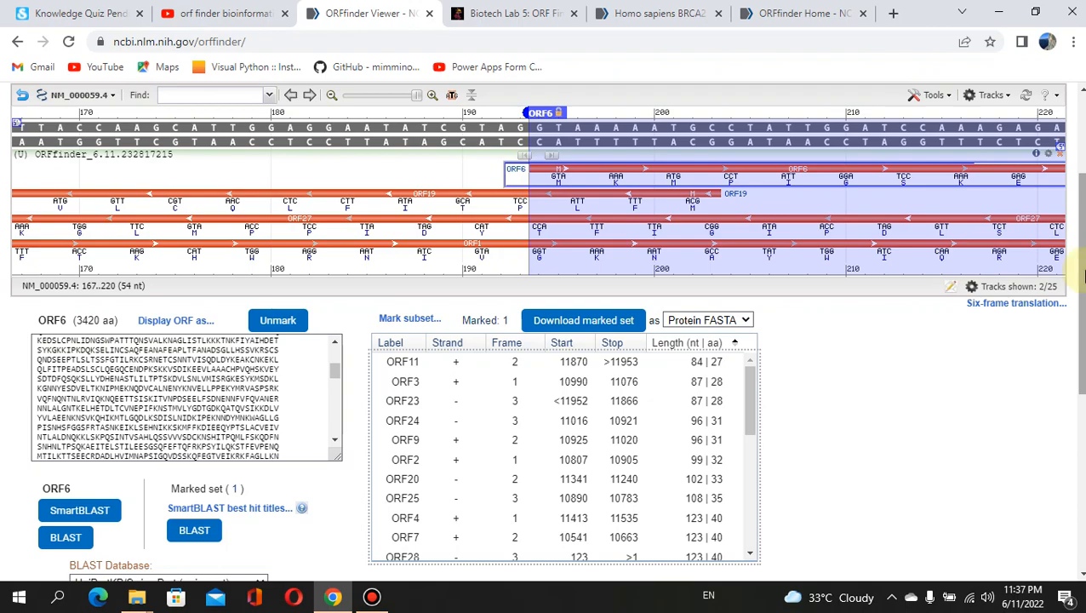
pyautogui.moveTo(1082, 268); pyautogui.dragTo(1084, 240)
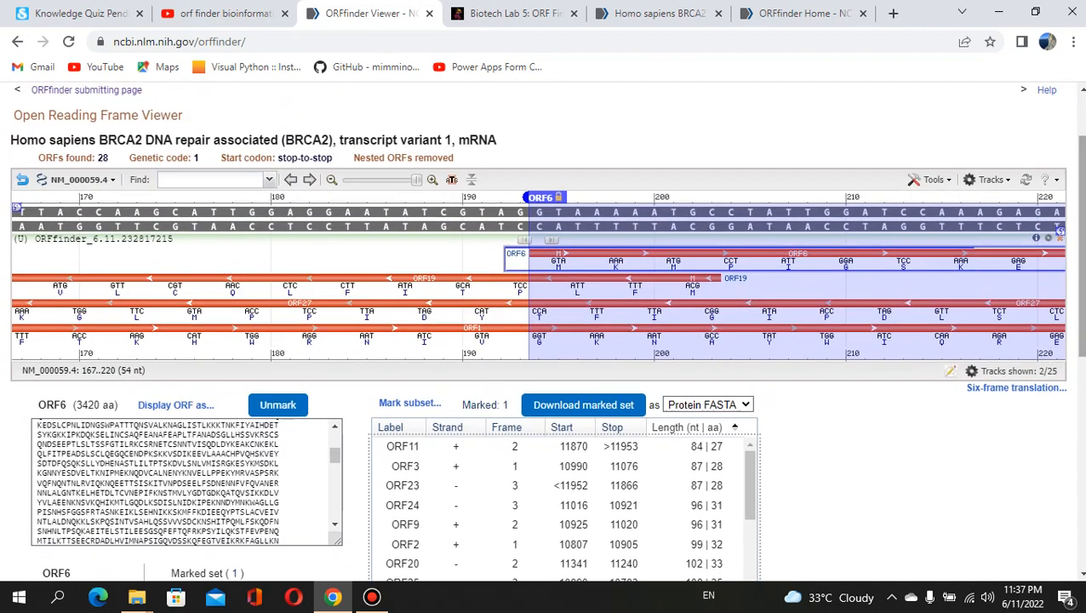